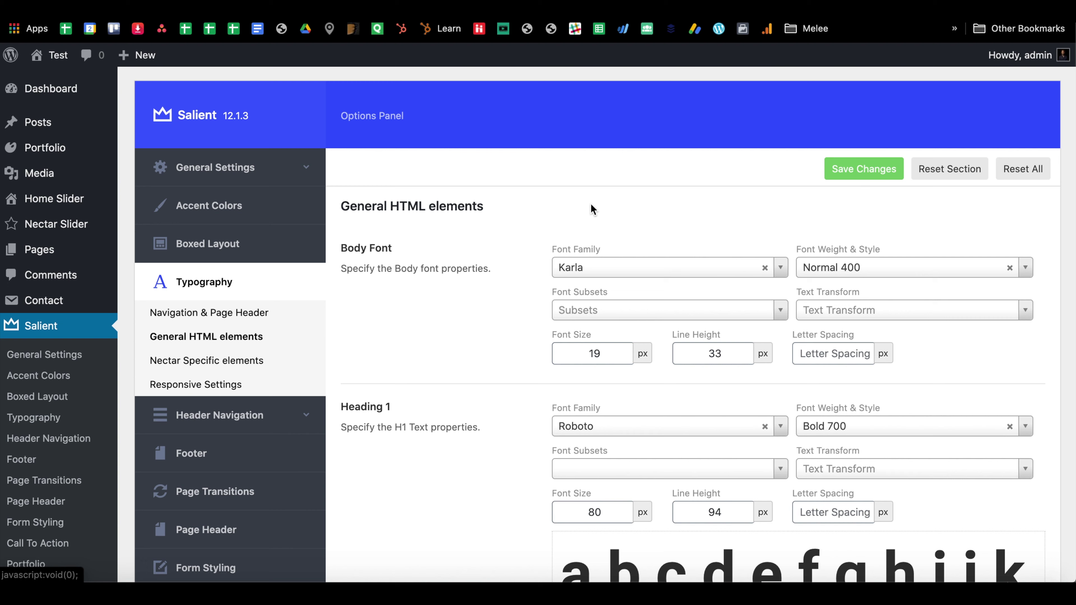
# - Open the Navigation & Page Header typography settings
pyautogui.click(270, 312)
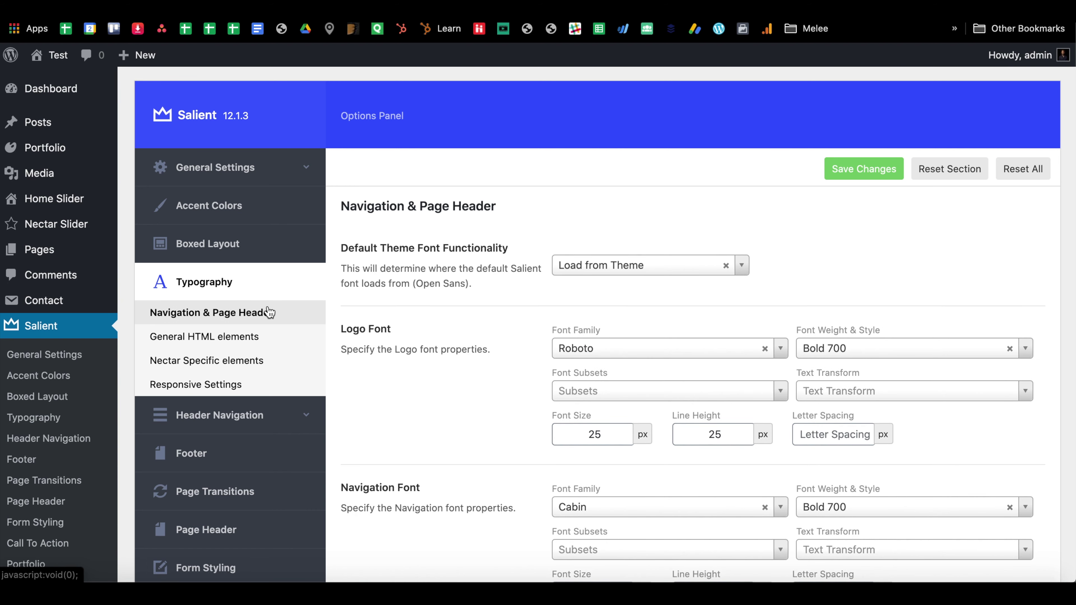
pyautogui.scroll(-10, 419, 313)
pyautogui.scroll(-9, 544, 285)
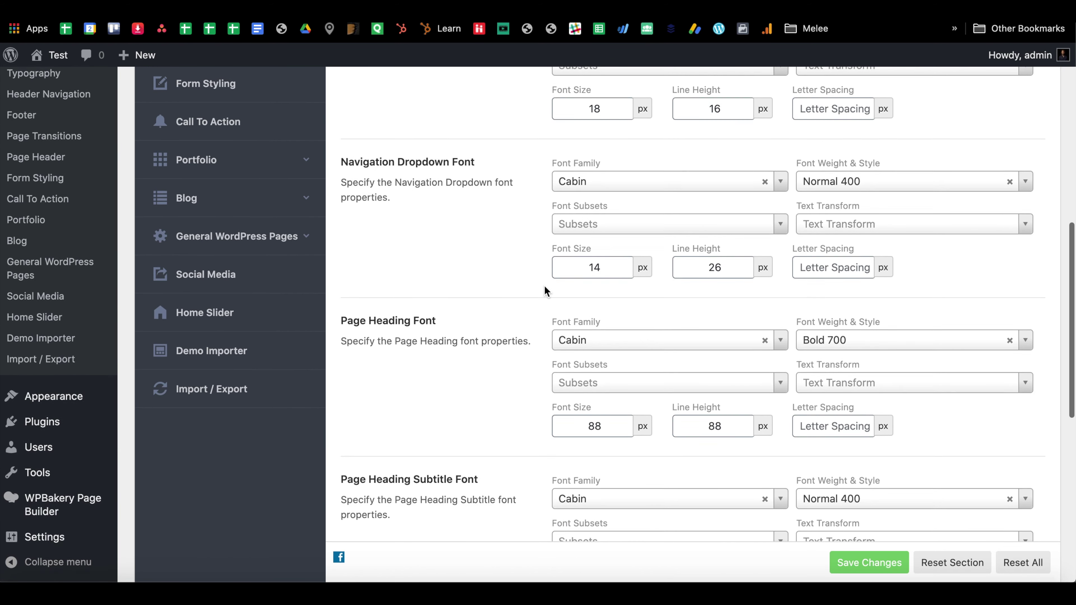
pyautogui.scroll(6, 522, 271)
pyautogui.scroll(10, 517, 260)
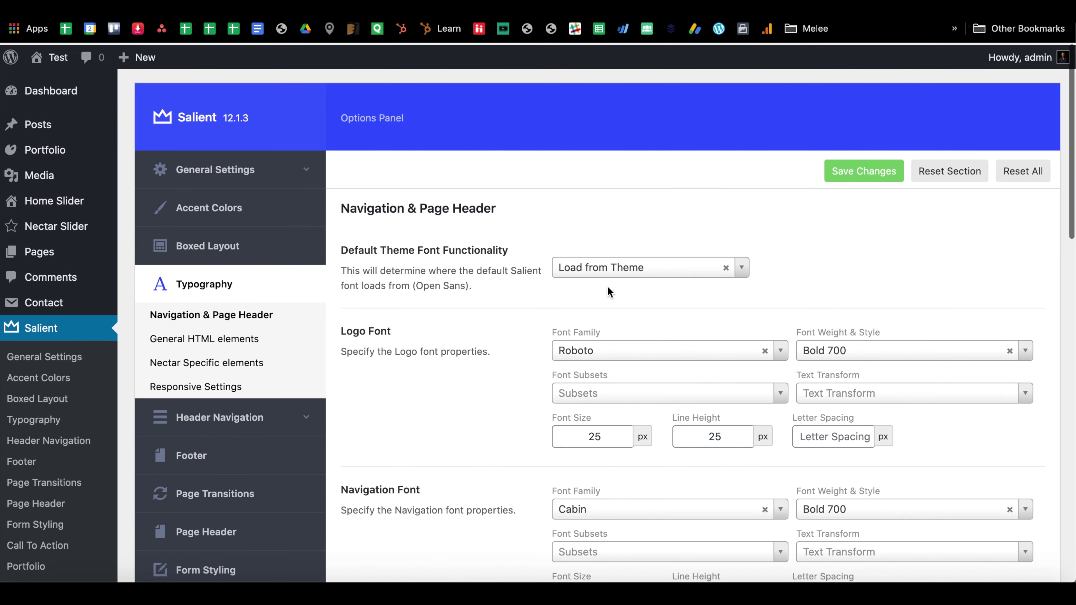
# - Check the default theme font loading options and leave them unchanged
pyautogui.click(597, 265)
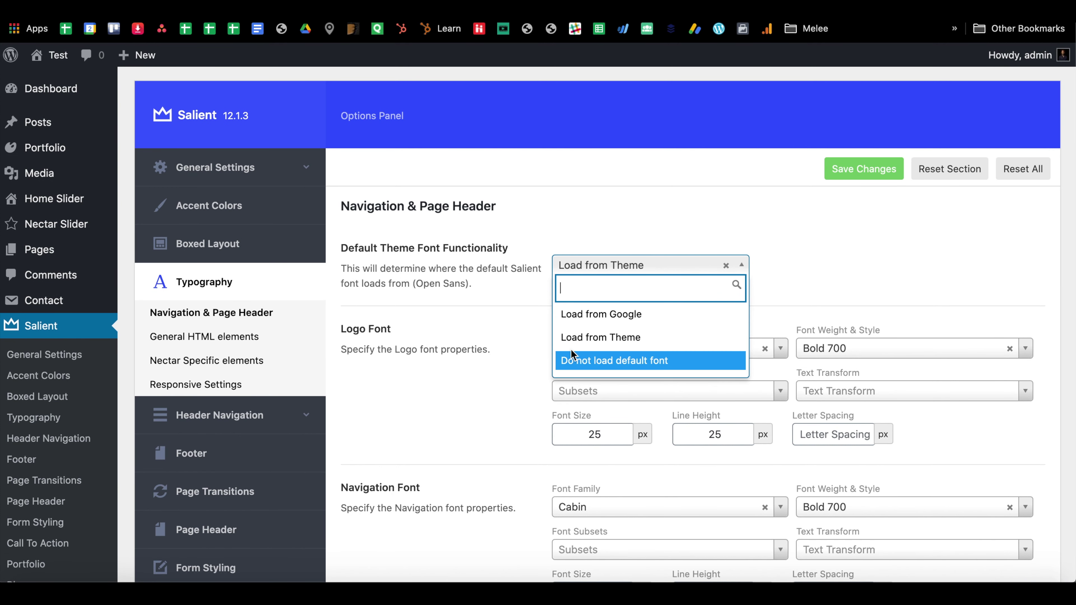
pyautogui.click(539, 226)
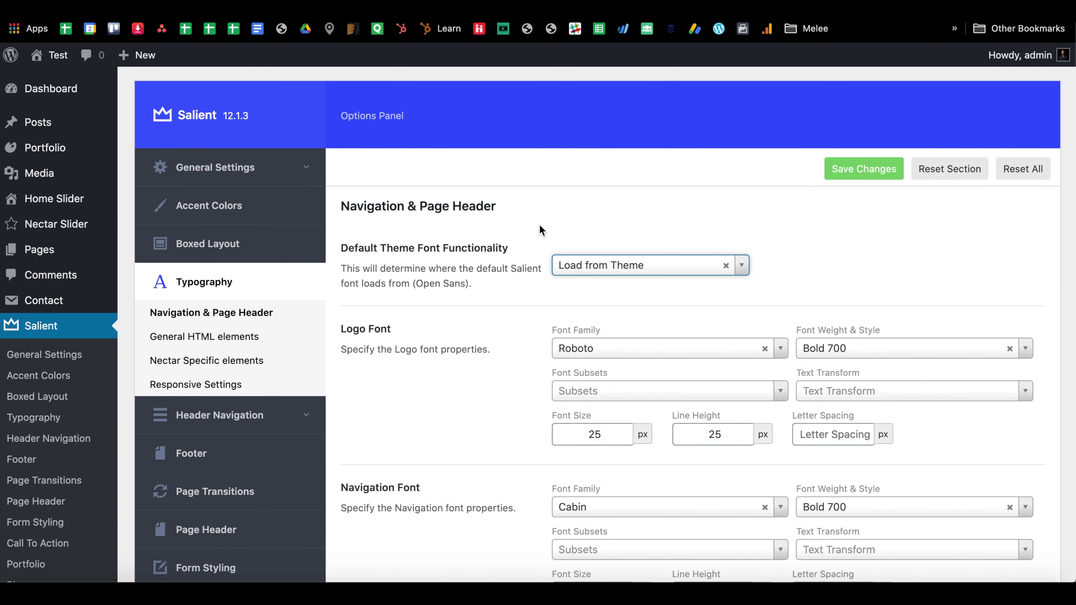
pyautogui.scroll(-3, 465, 375)
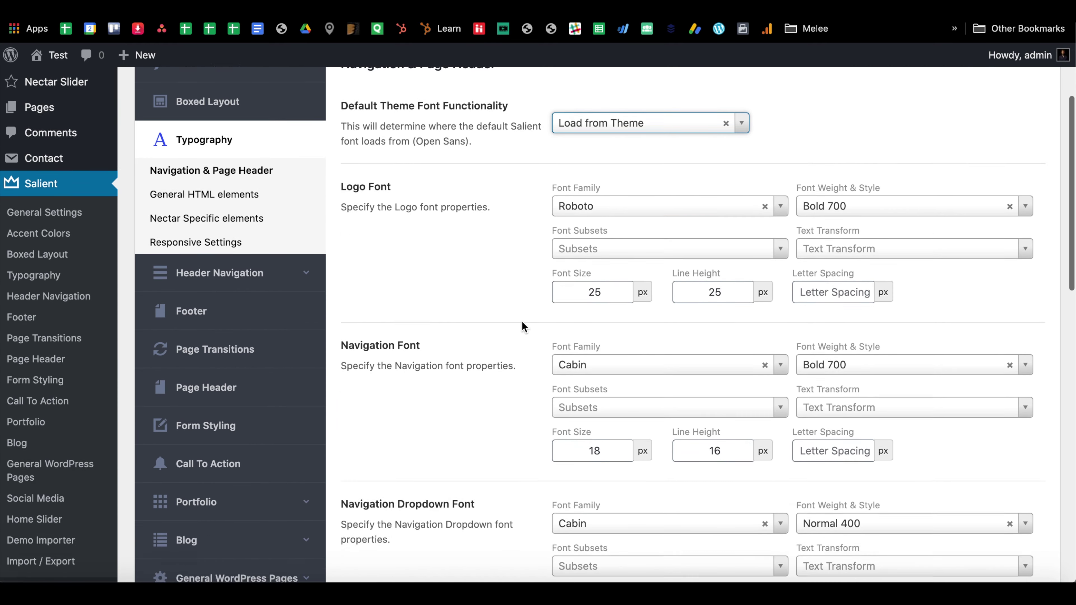
pyautogui.scroll(-4, 521, 321)
pyautogui.scroll(7, 508, 346)
pyautogui.scroll(-5, 507, 346)
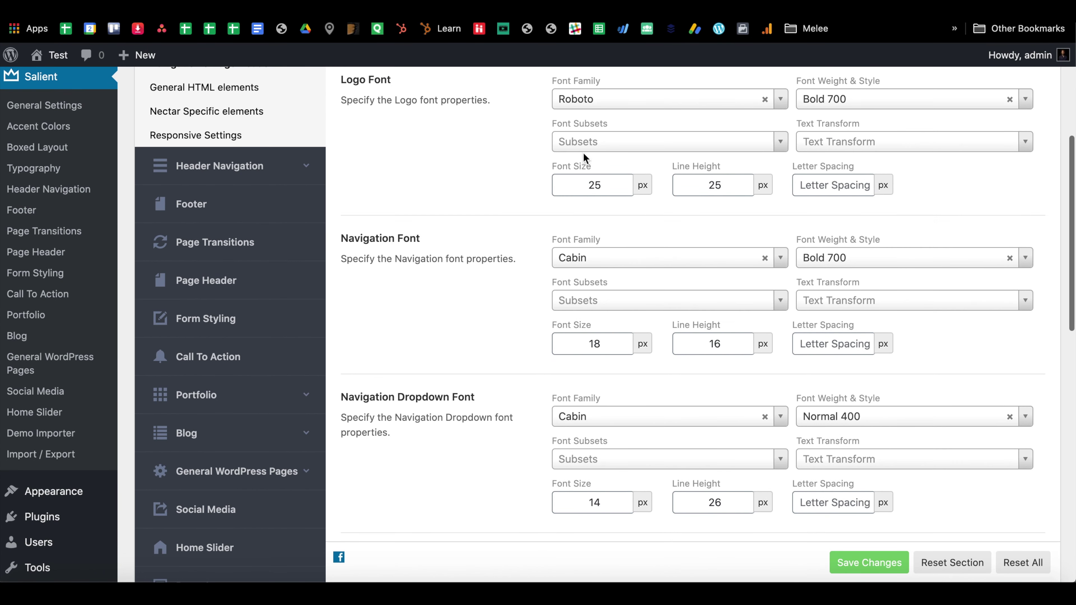
pyautogui.scroll(1, 584, 152)
# - Open the Logo Font Family list and keep Roboto as the logo font
pyautogui.click(580, 129)
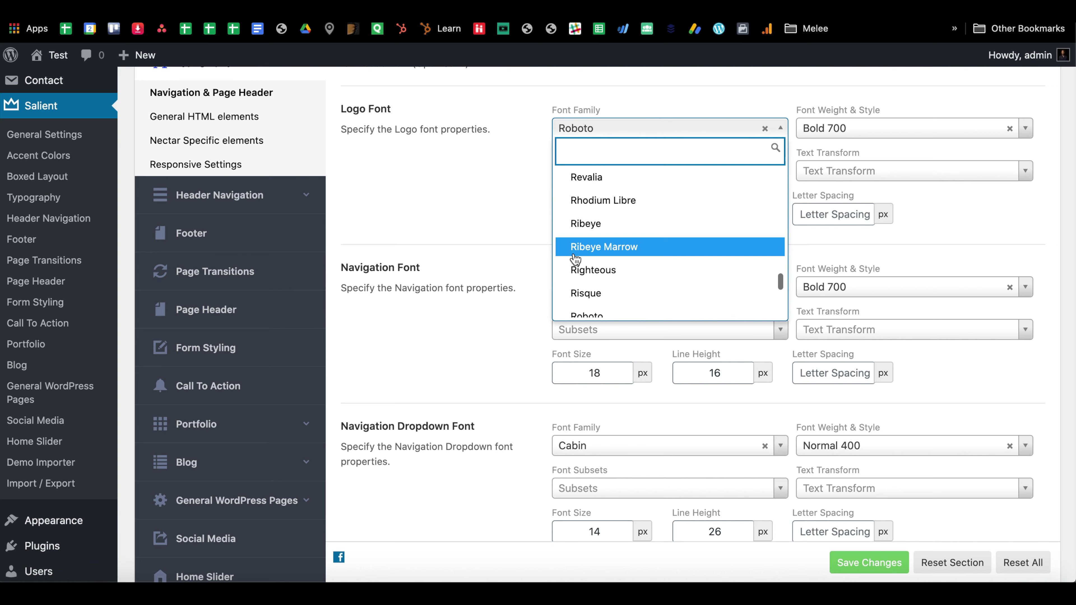
pyautogui.click(585, 306)
pyautogui.scroll(-9, 516, 261)
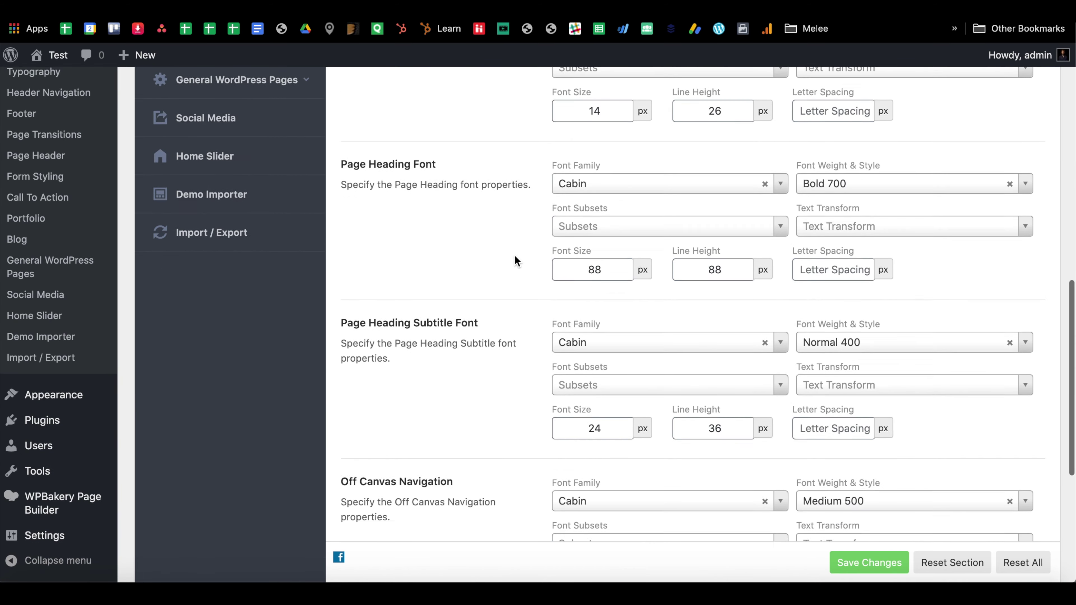
pyautogui.scroll(-4, 515, 259)
pyautogui.scroll(15, 514, 255)
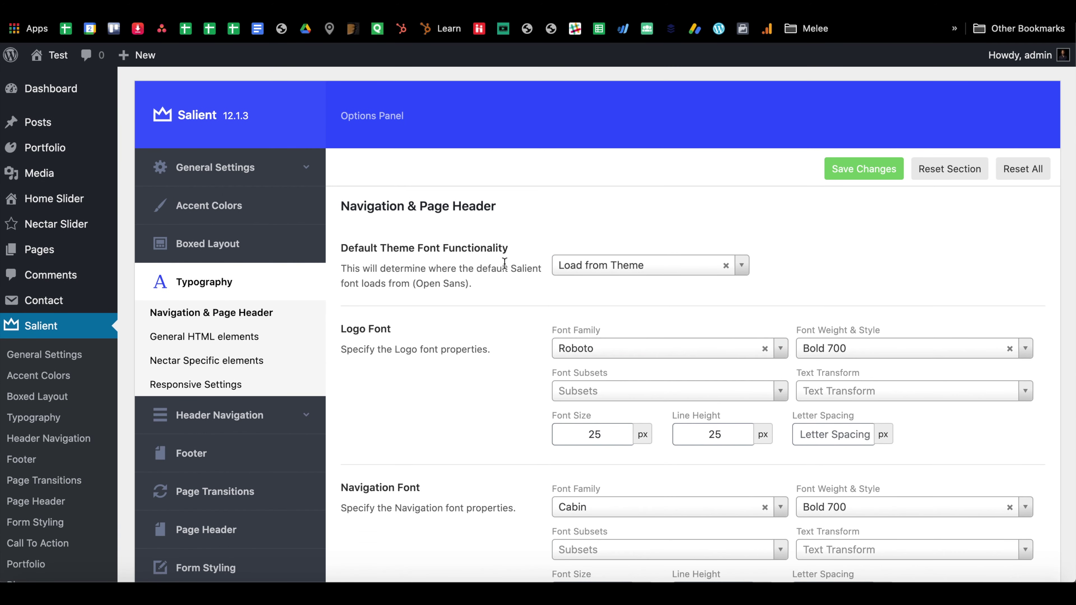
pyautogui.click(207, 336)
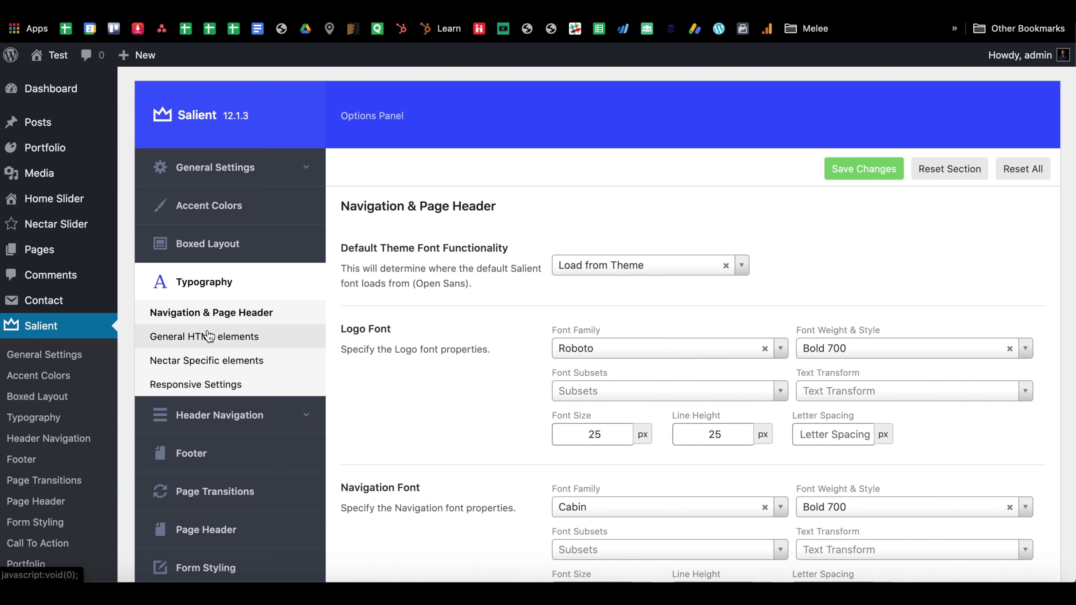
pyautogui.click(216, 358)
pyautogui.click(215, 381)
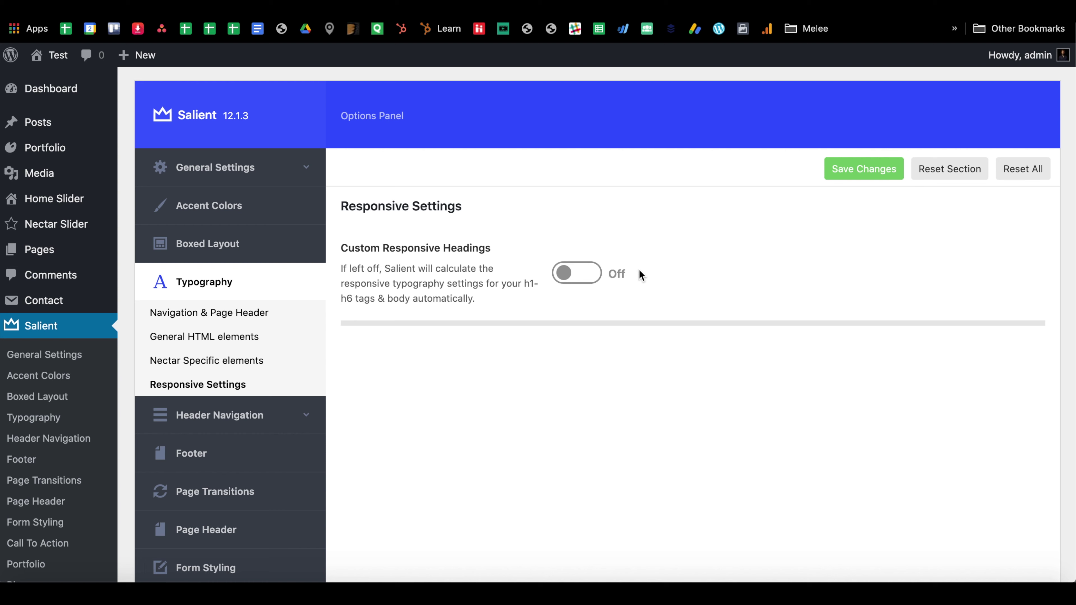
pyautogui.click(239, 363)
pyautogui.click(222, 341)
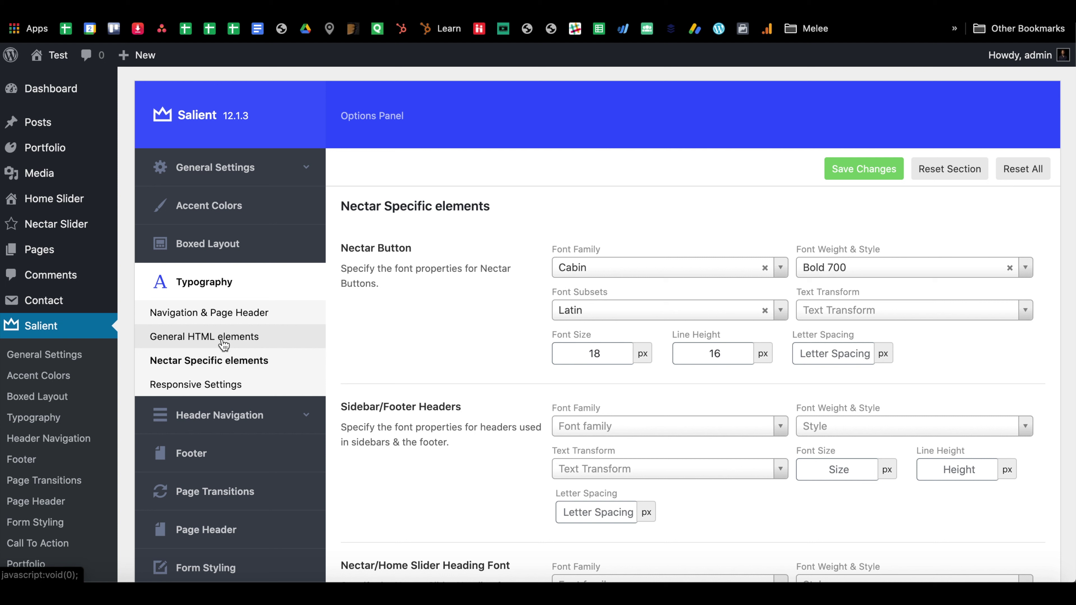
pyautogui.click(235, 384)
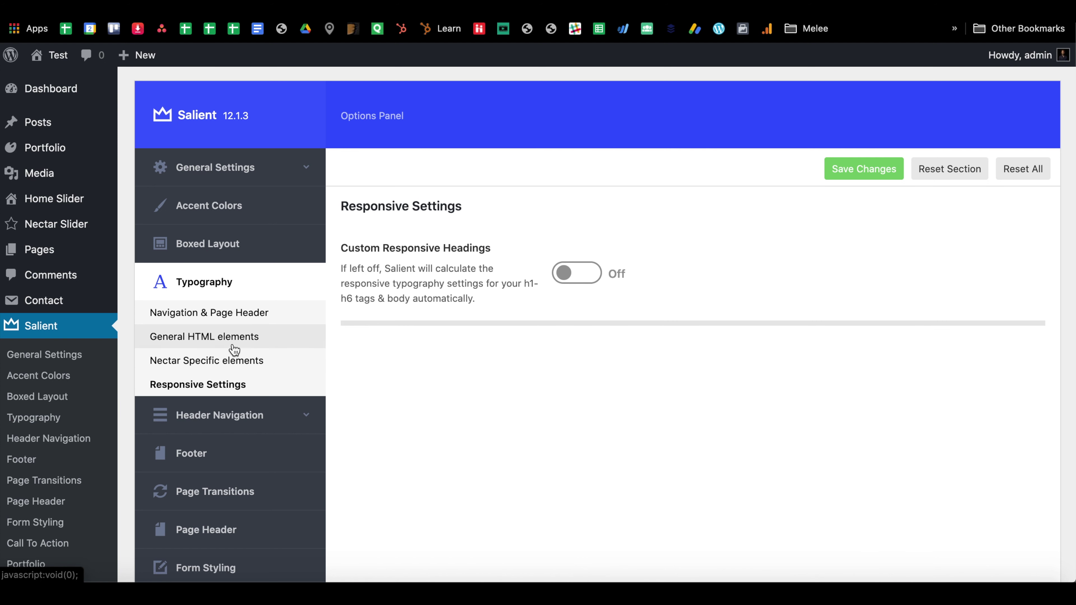
pyautogui.click(237, 364)
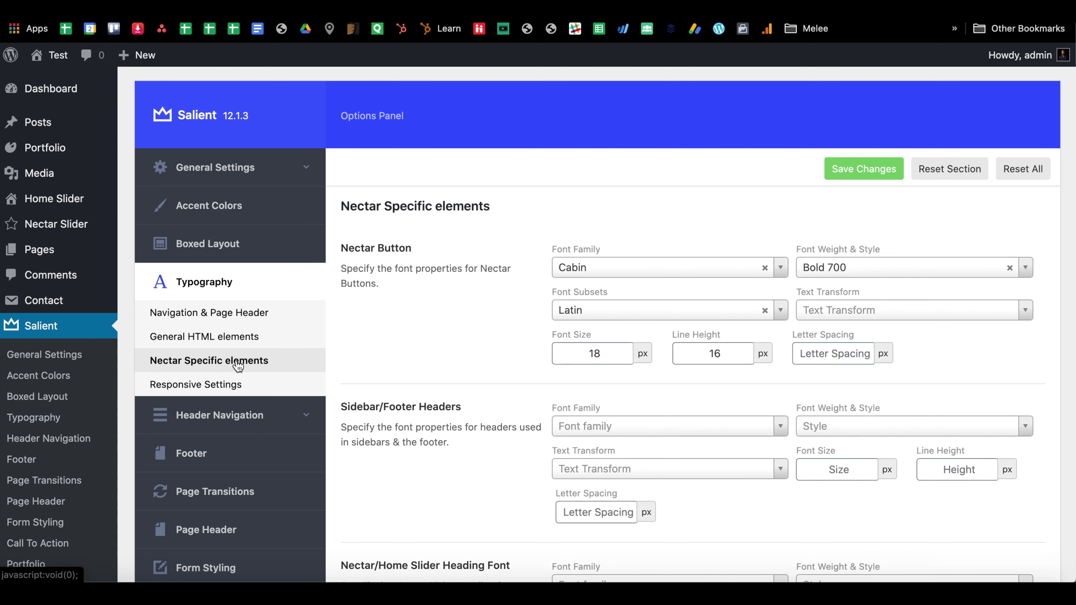
pyautogui.click(231, 322)
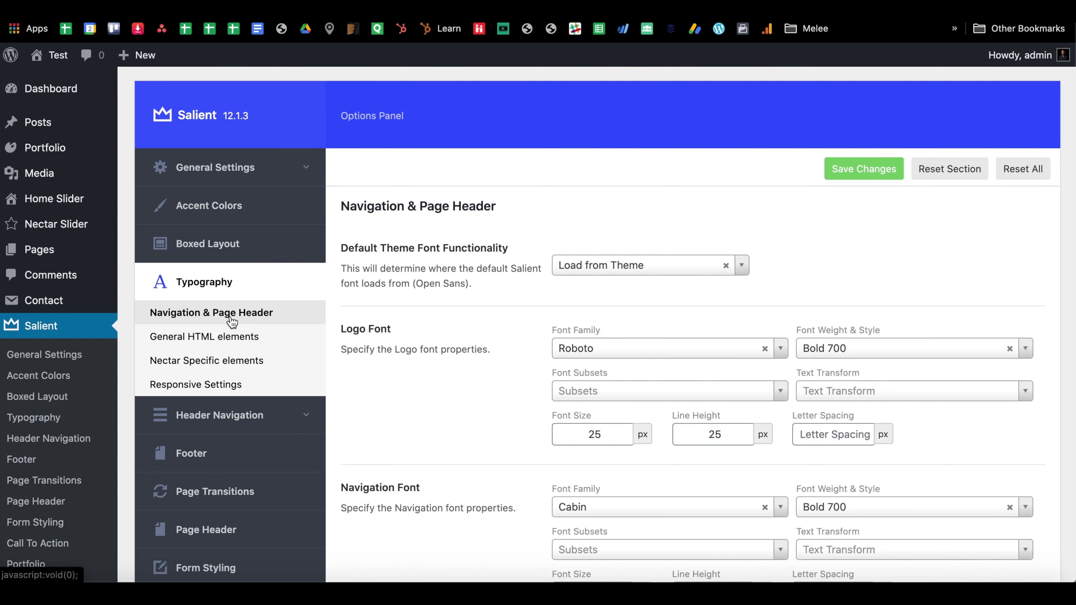
pyautogui.scroll(-2, 463, 339)
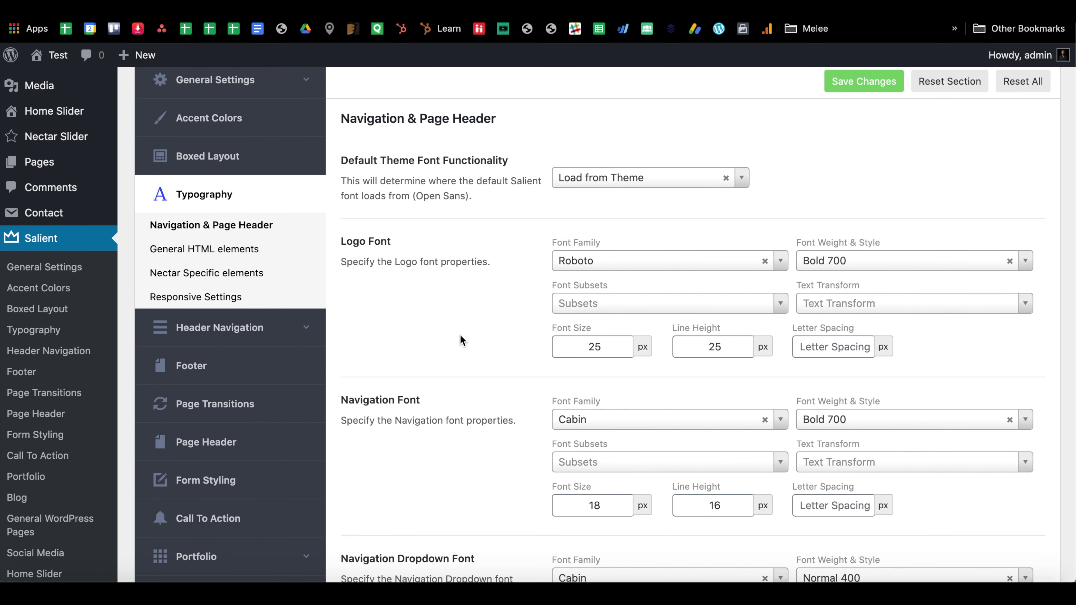
pyautogui.scroll(2, 428, 226)
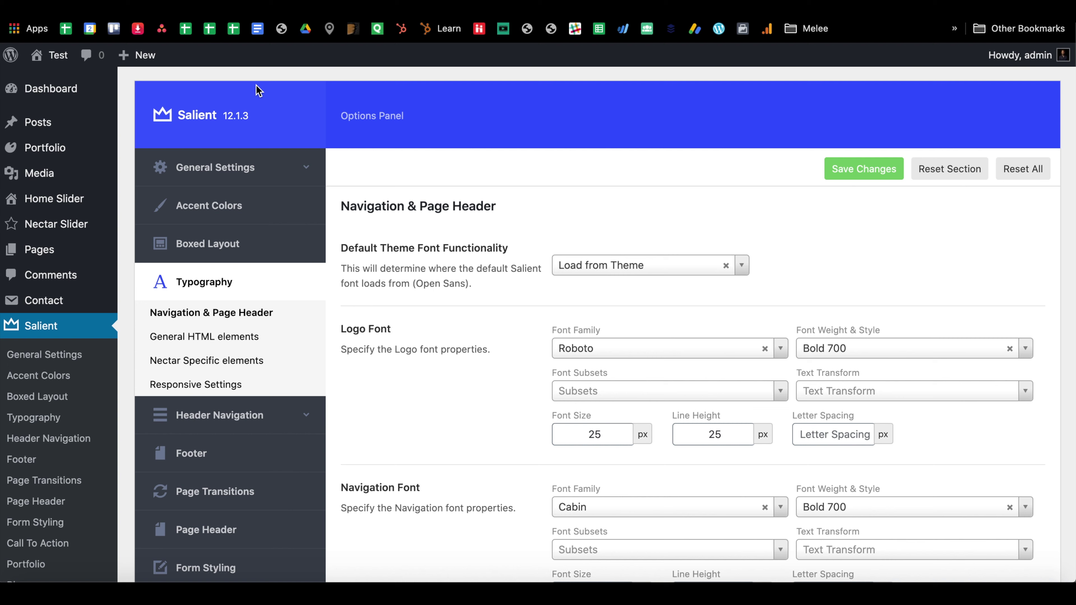
# - Open the live site's home page in a new browser tab
pyautogui.moveTo(57, 60)
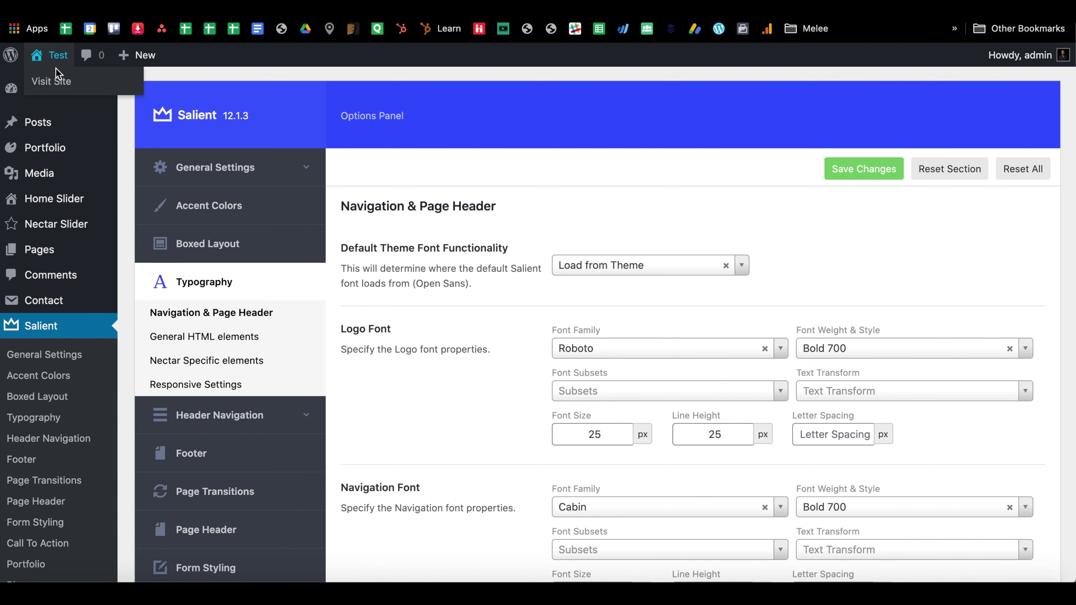
pyautogui.rightClick(57, 92)
pyautogui.click(110, 89)
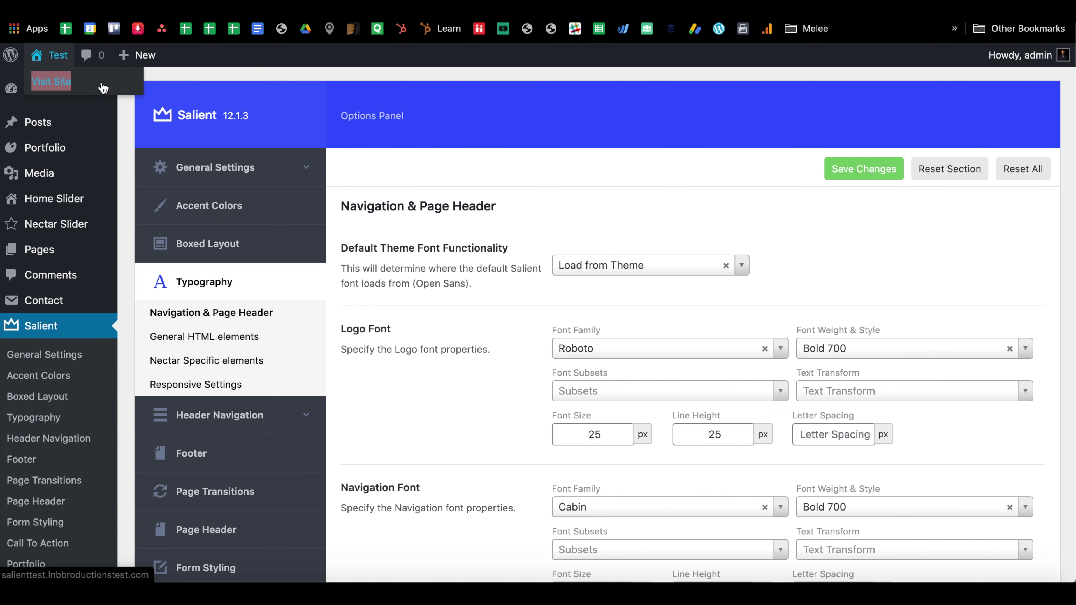
# - Switch to the new tab, reload it, and launch Edit with WPBakery Page Builder
pyautogui.hotkey('ctrl', 'Tab')
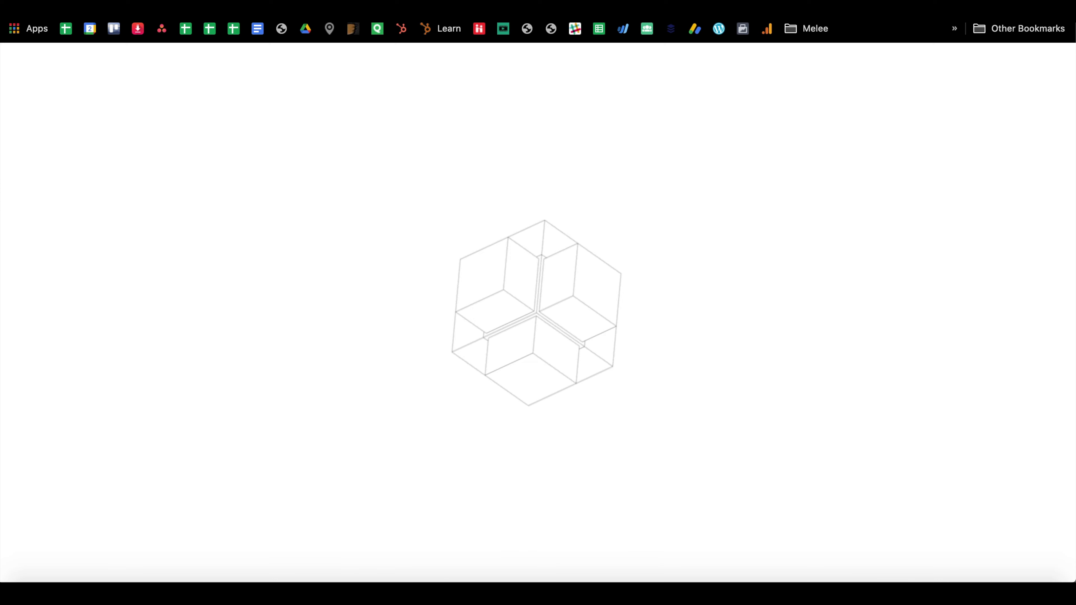
pyautogui.scroll(-10, 264, 298)
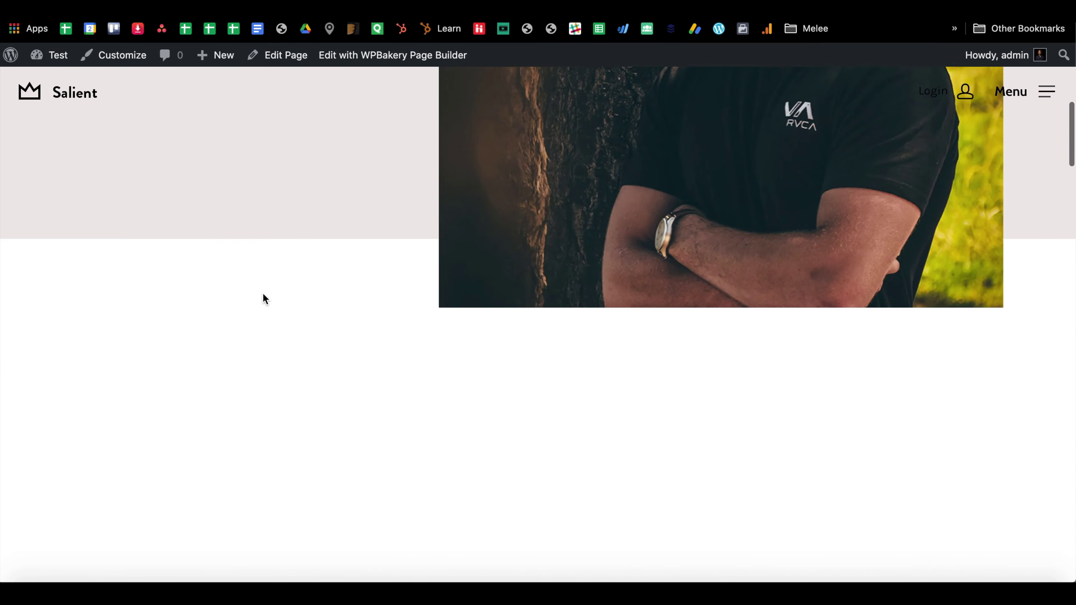
pyautogui.press('super+r')
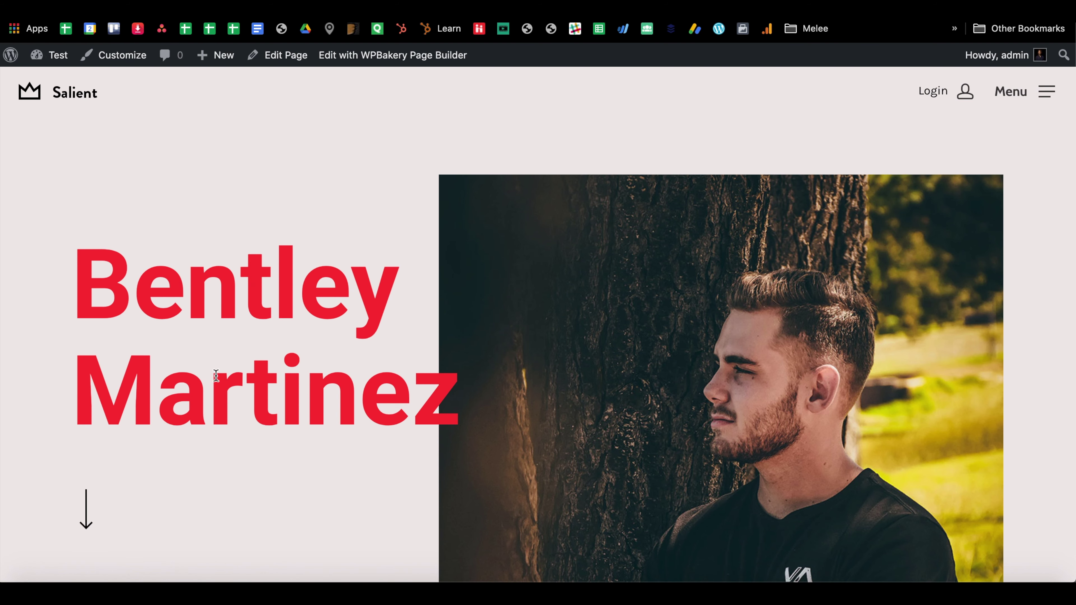
pyautogui.click(402, 61)
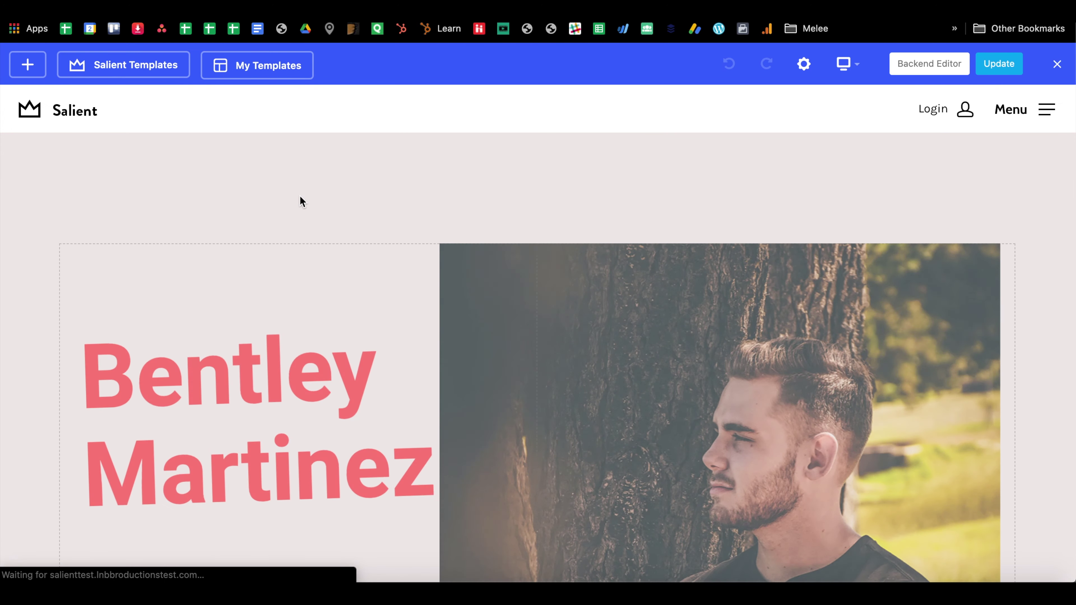
# - Insert a Custom Heading element, found by searching 'custom', below the Philadelphia designer headline
pyautogui.scroll(-3, 299, 196)
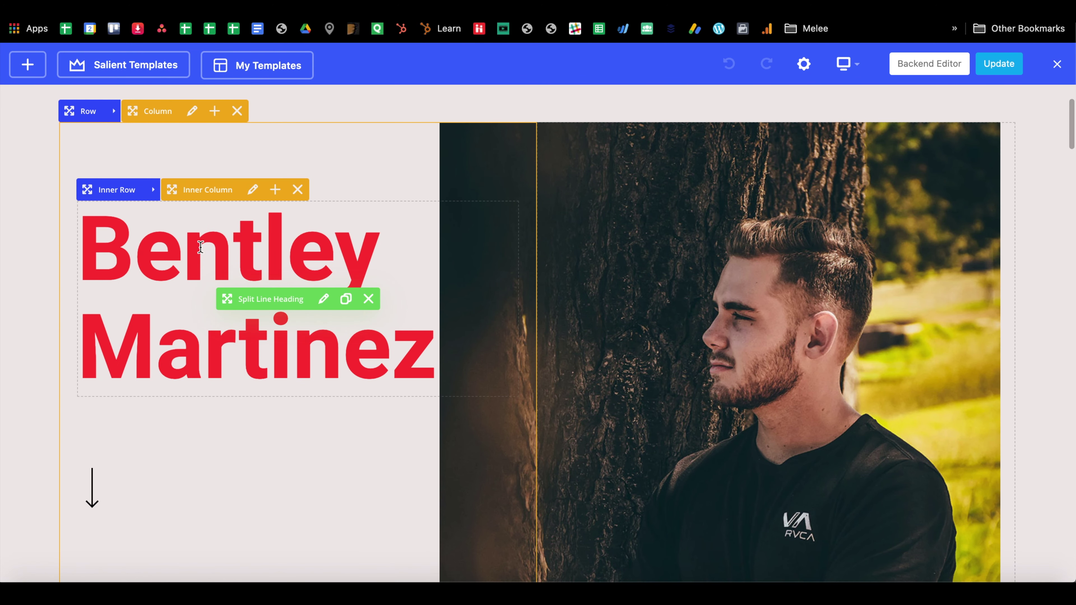
pyautogui.scroll(-10, 235, 369)
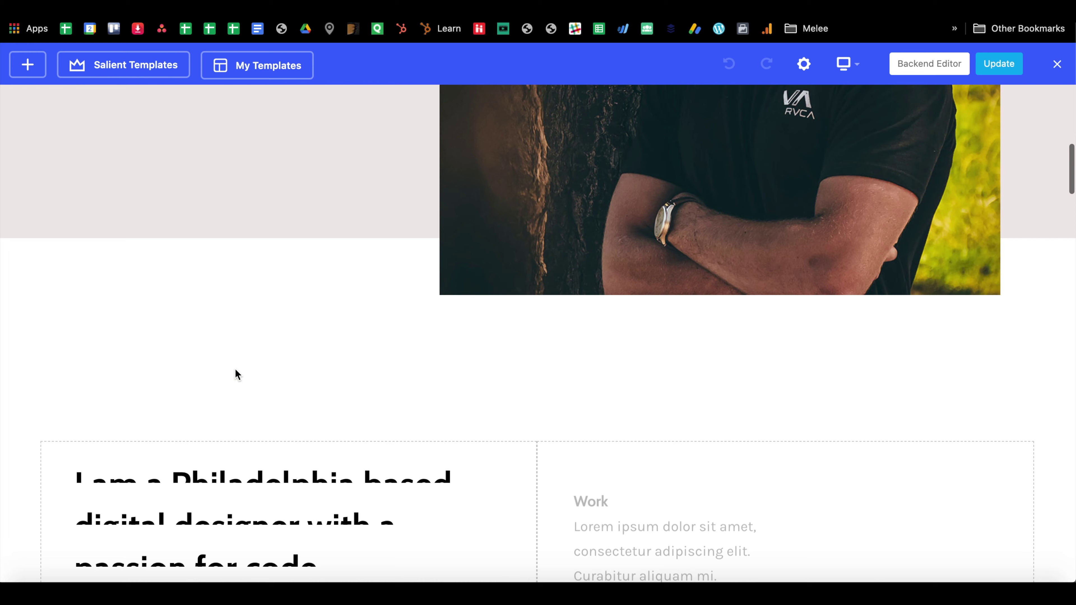
pyautogui.scroll(-2, 360, 334)
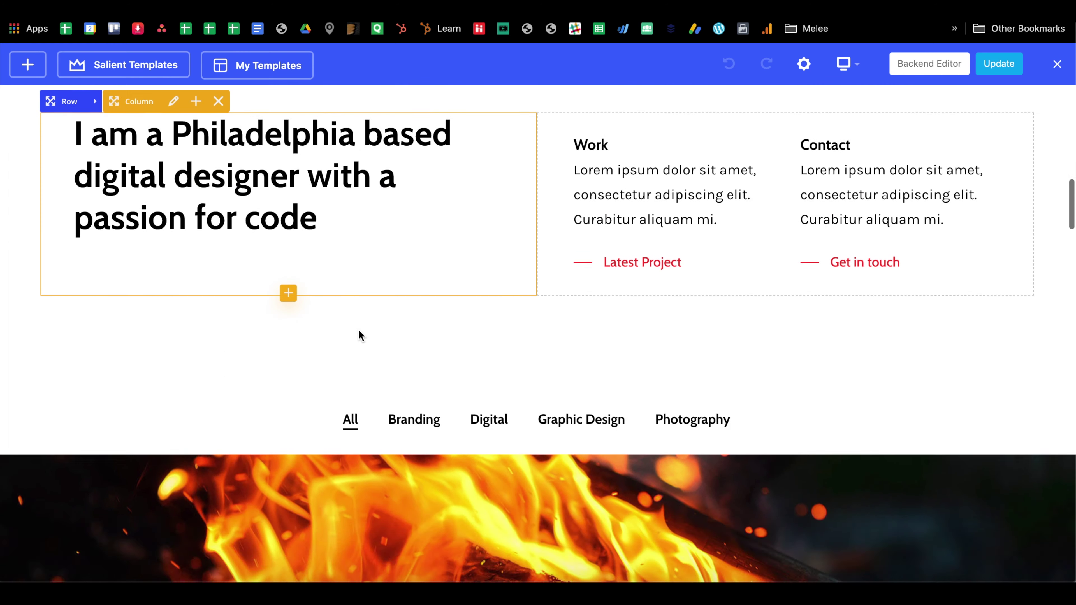
pyautogui.scroll(10, 360, 334)
pyautogui.scroll(-8, 330, 520)
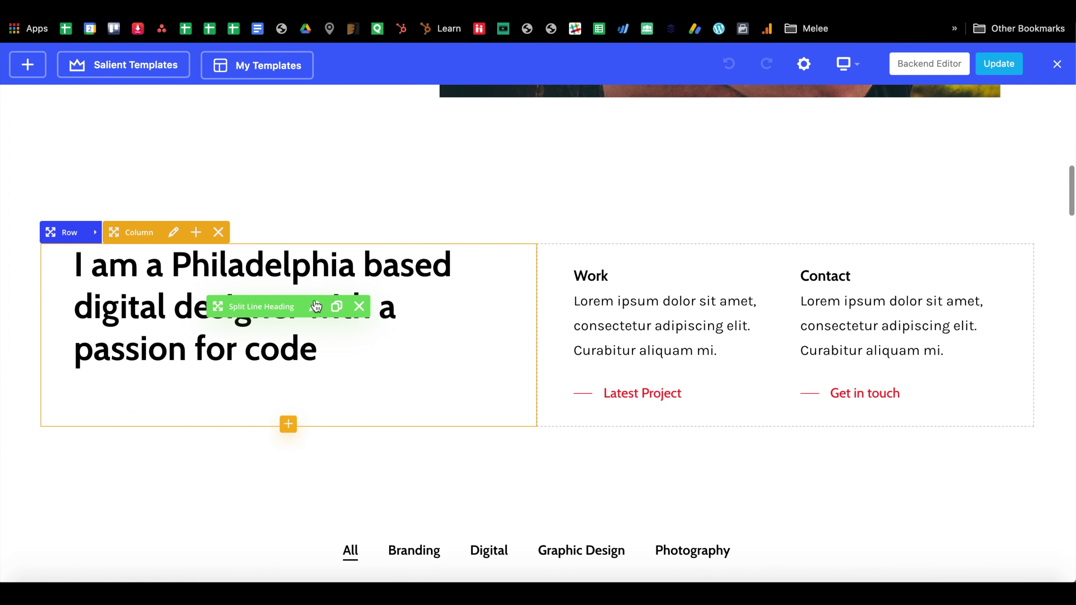
pyautogui.scroll(-1, 308, 365)
pyautogui.scroll(-3, 308, 365)
pyautogui.scroll(2, 288, 243)
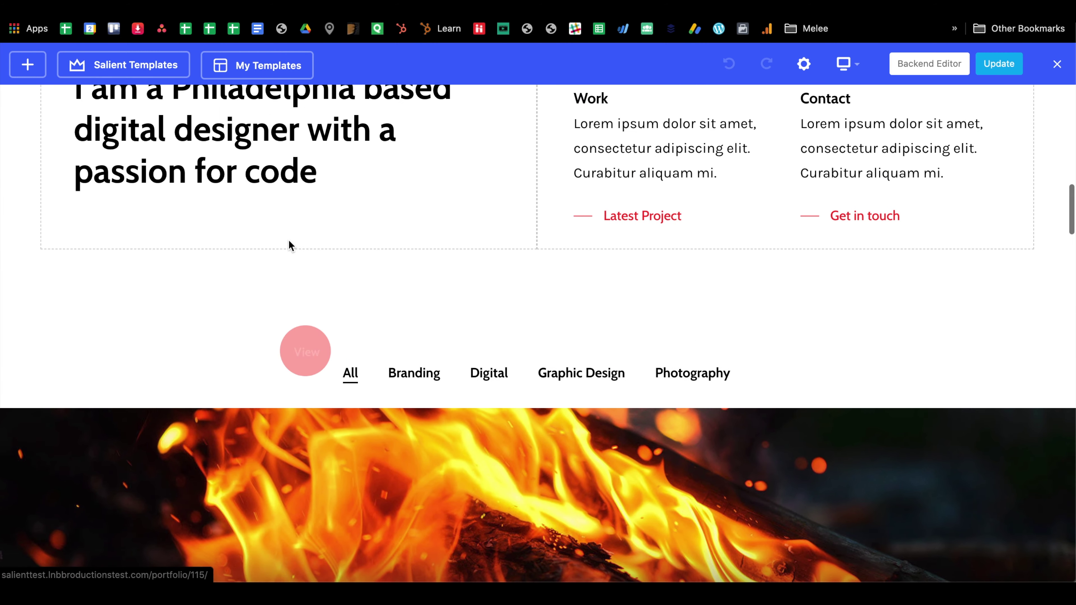
pyautogui.click(288, 336)
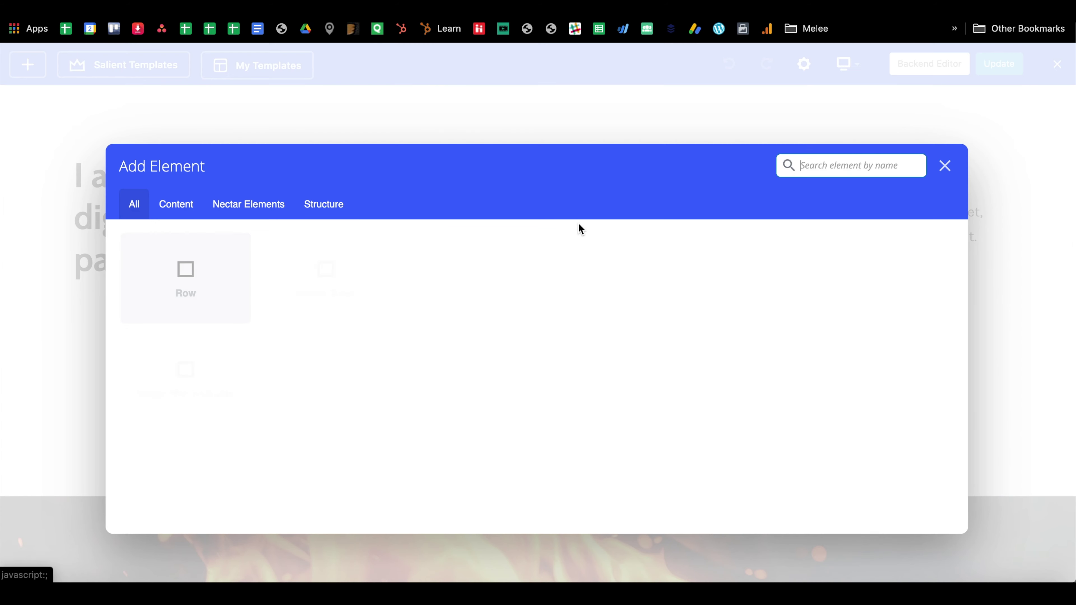
pyautogui.write('custom')
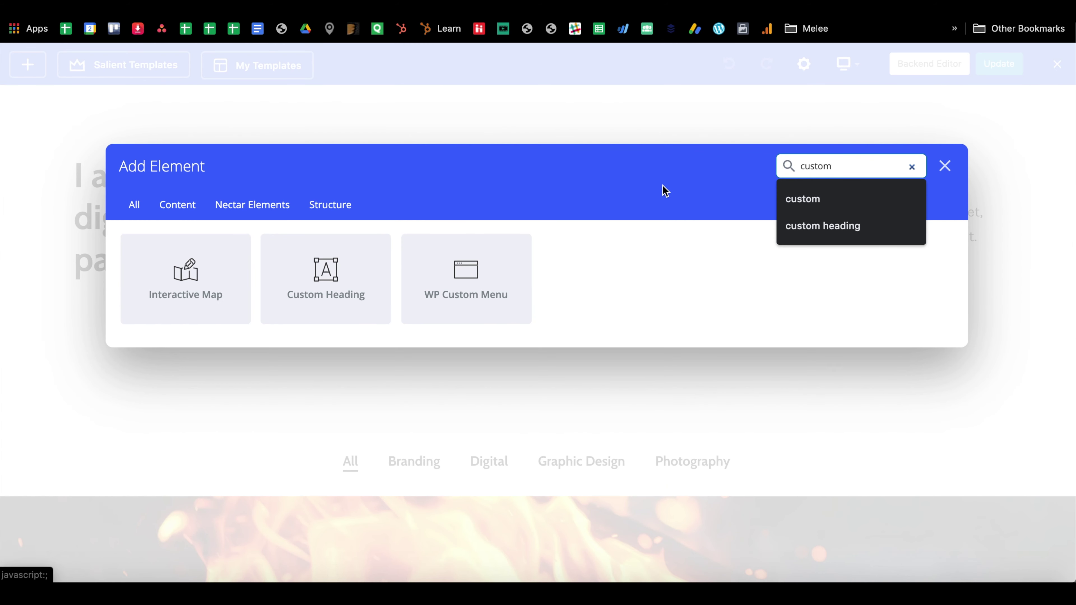
pyautogui.click(306, 268)
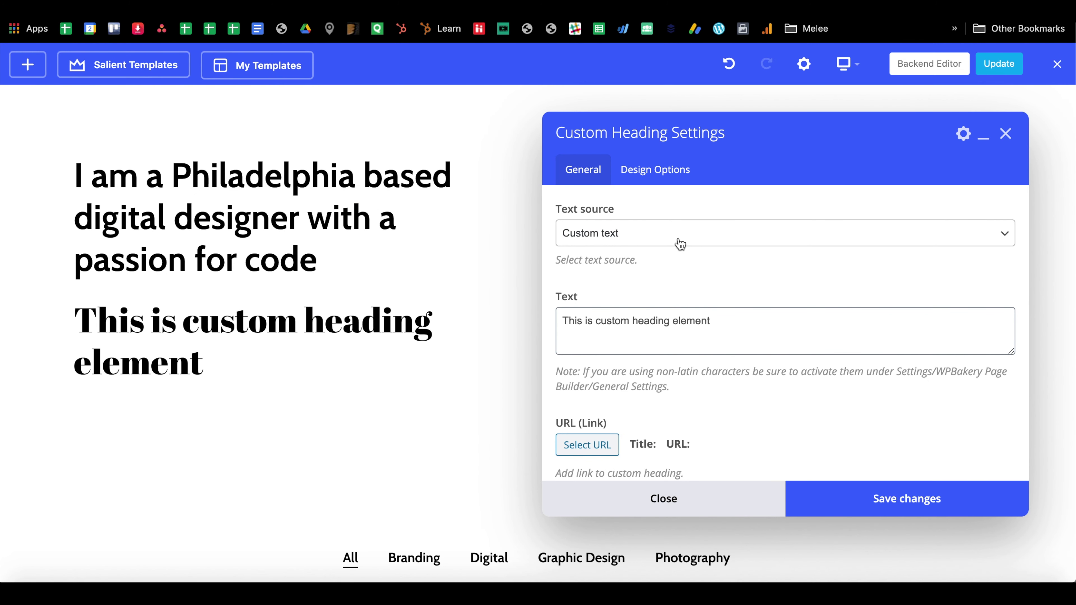
# - Keep custom text as the heading source, toggle 'Use theme default font family', and close the settings
pyautogui.click(608, 238)
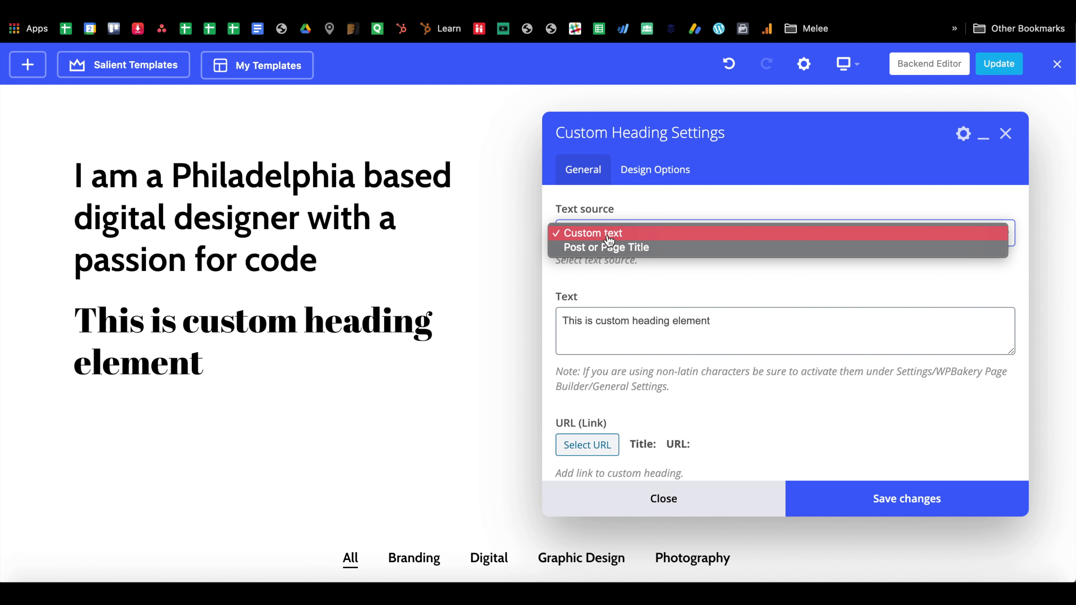
pyautogui.click(607, 283)
pyautogui.scroll(-8, 571, 351)
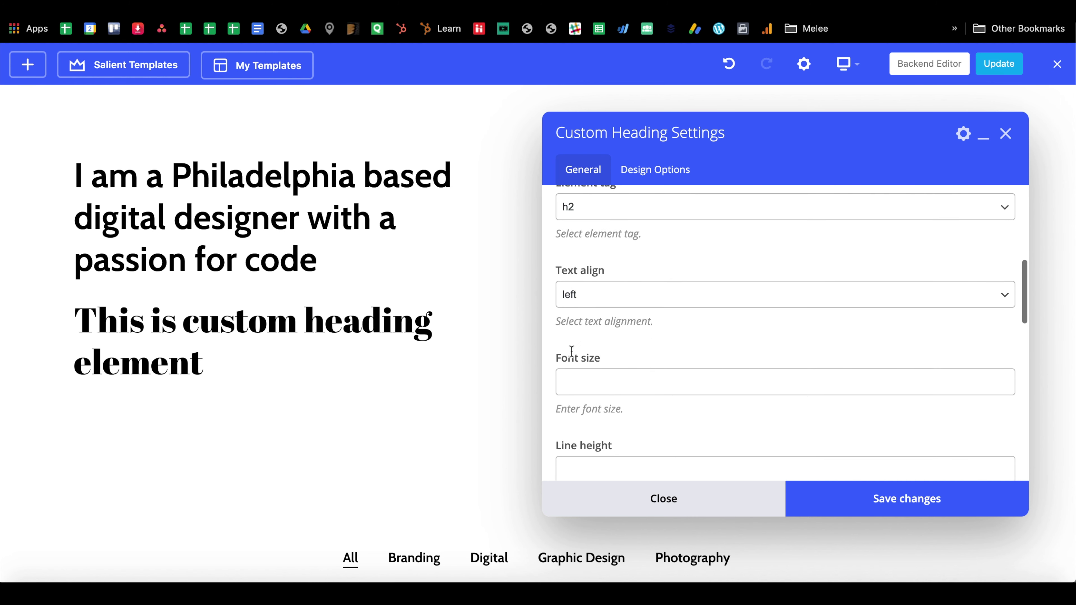
pyautogui.scroll(-7, 572, 351)
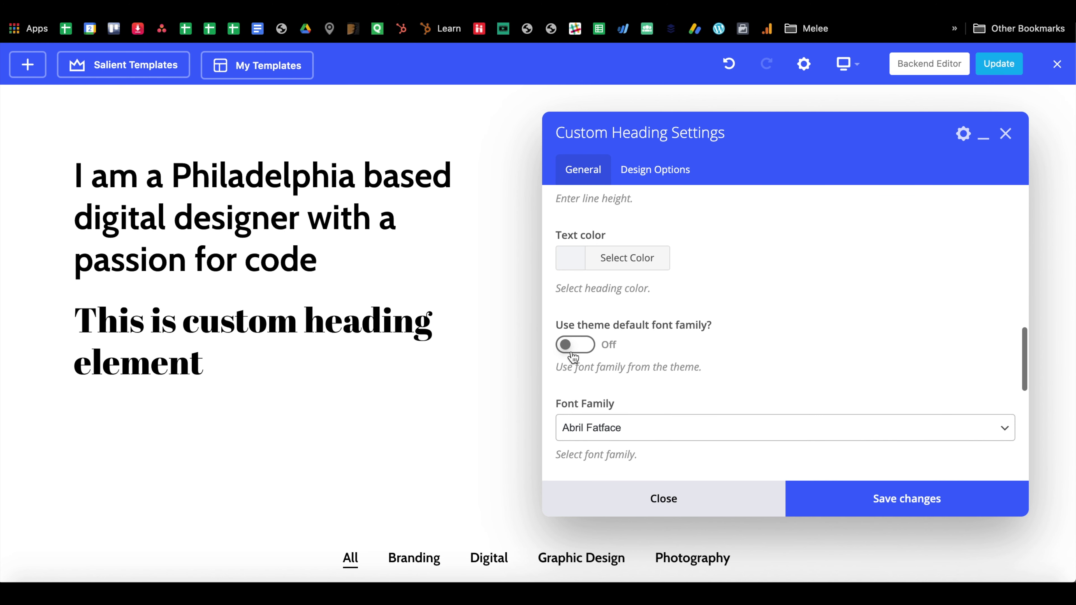
pyautogui.click(577, 346)
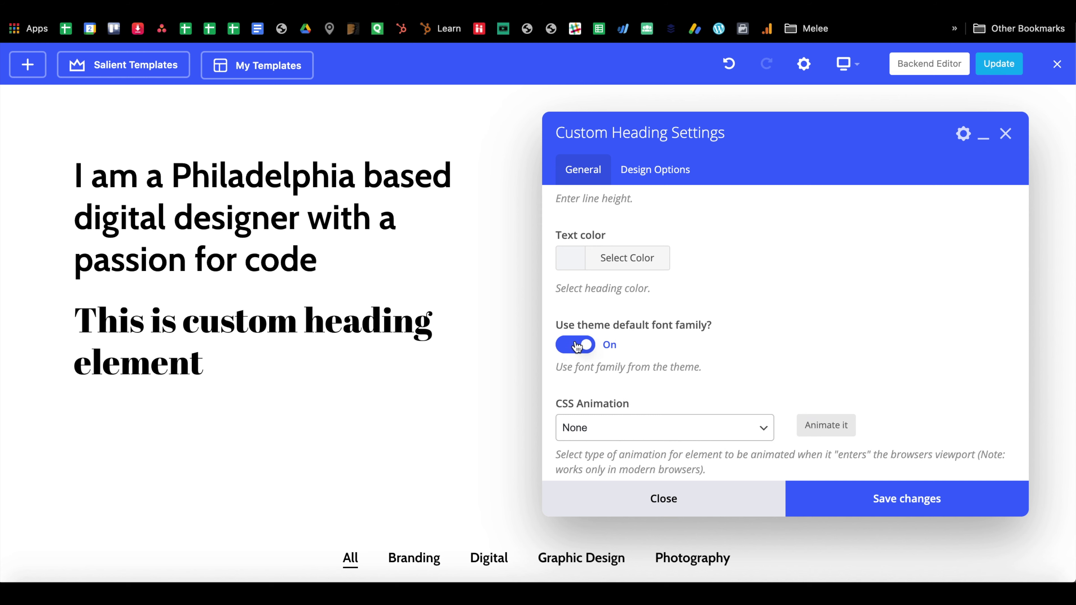
pyautogui.scroll(-4, 700, 380)
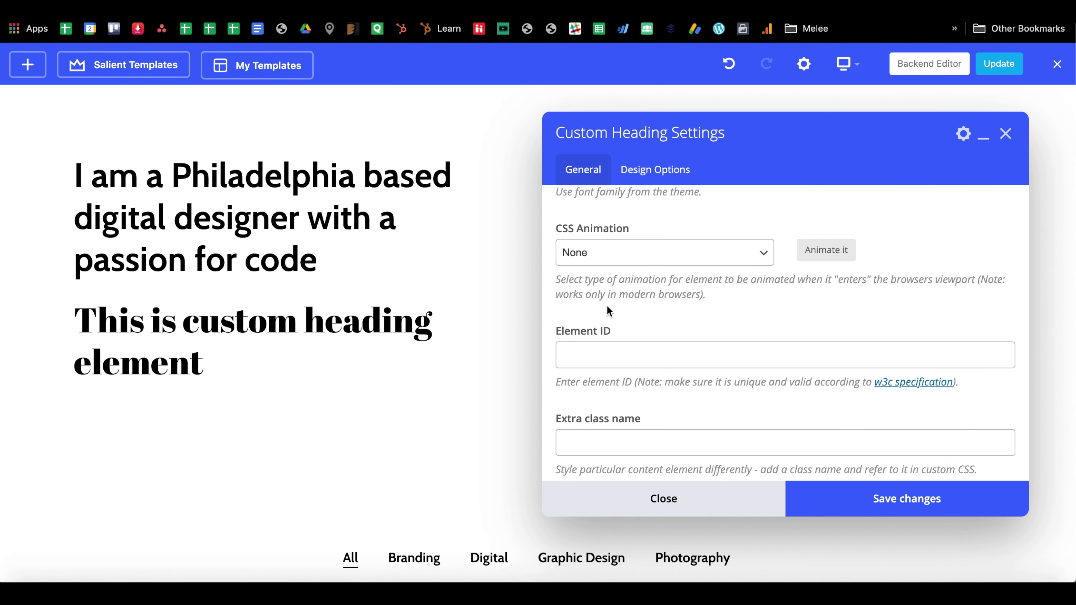
pyautogui.scroll(2, 606, 305)
pyautogui.scroll(5, 607, 303)
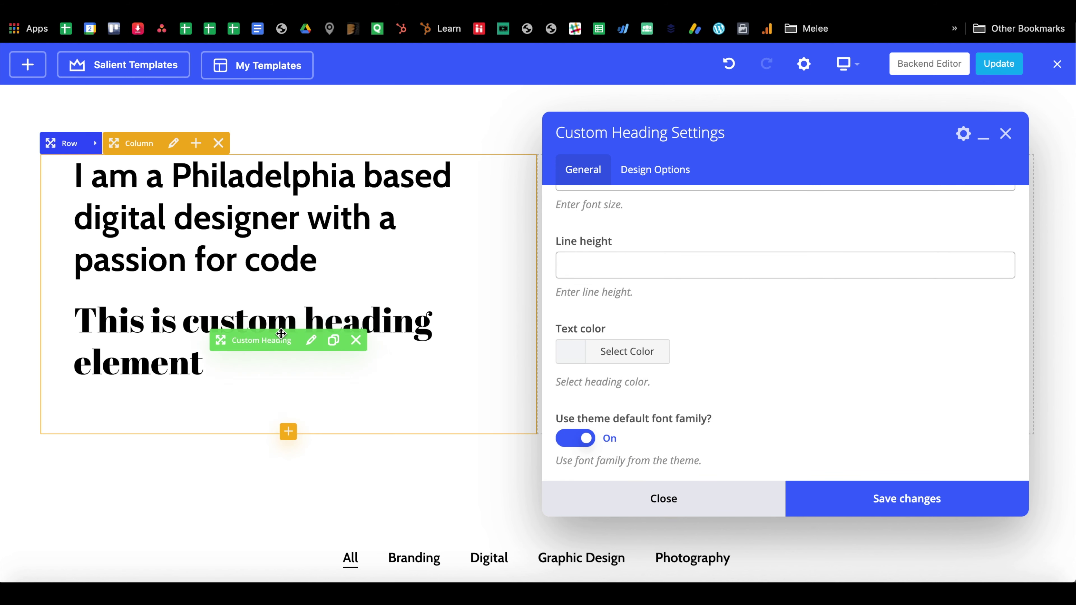
pyautogui.click(656, 495)
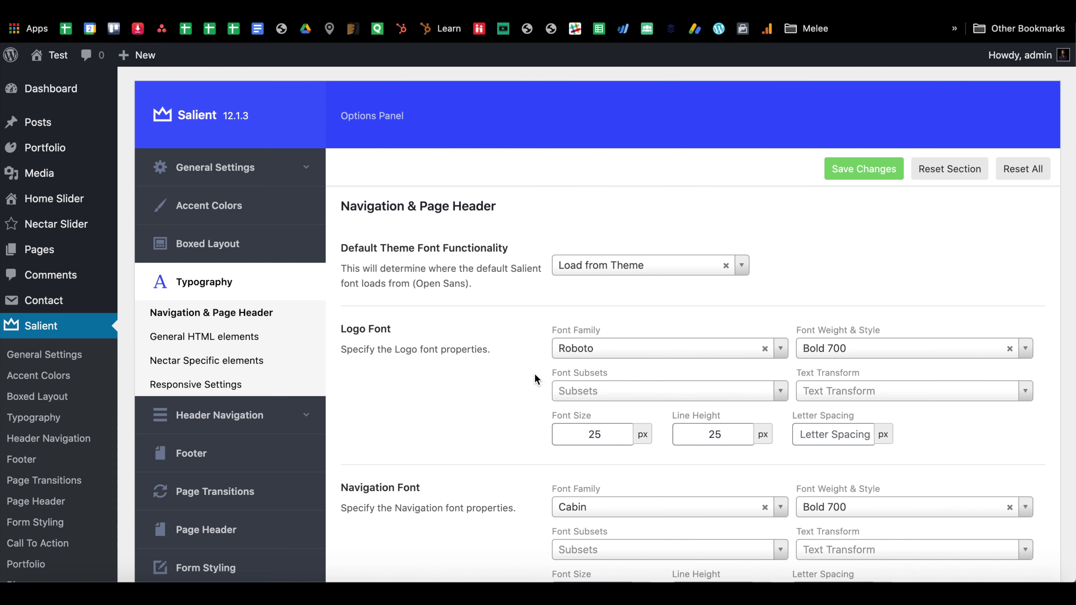
# - Search 'mont' in the Logo Font Family list and set the logo font to Montserrat
pyautogui.scroll(-3, 535, 374)
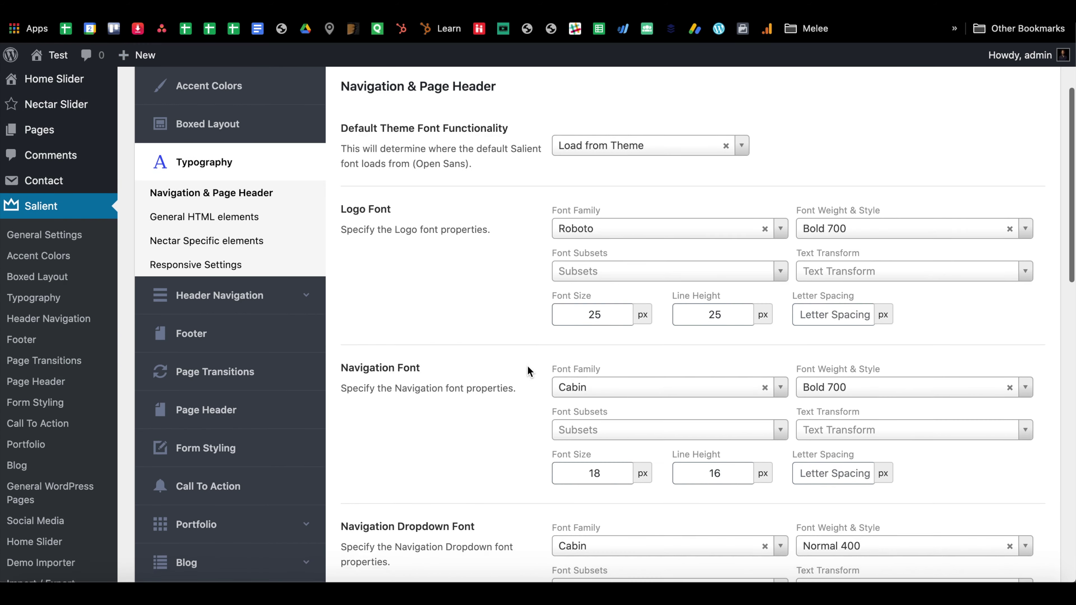
pyautogui.click(554, 230)
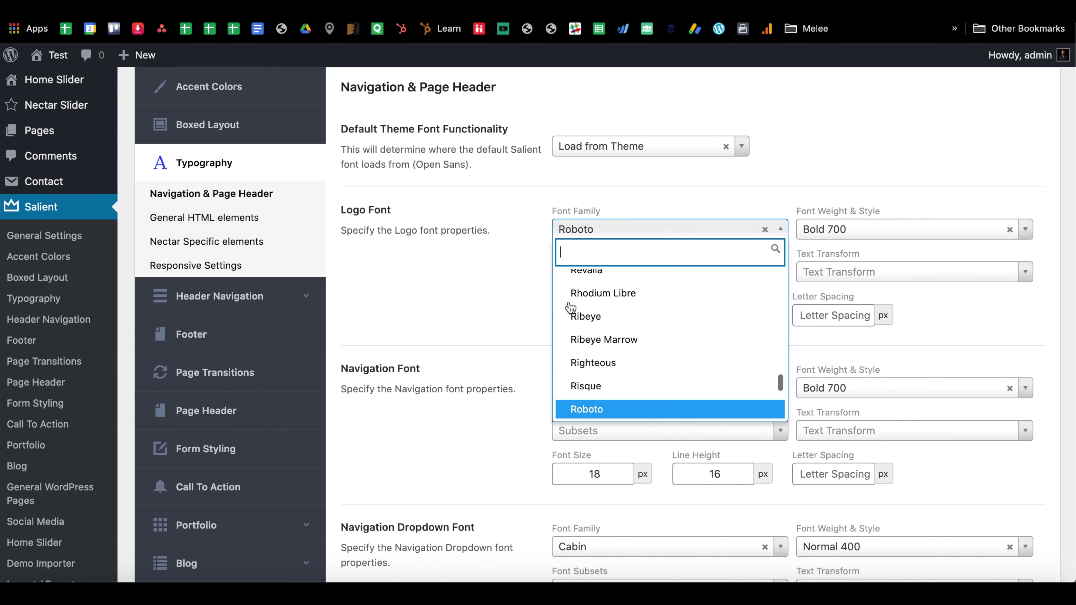
pyautogui.click(583, 410)
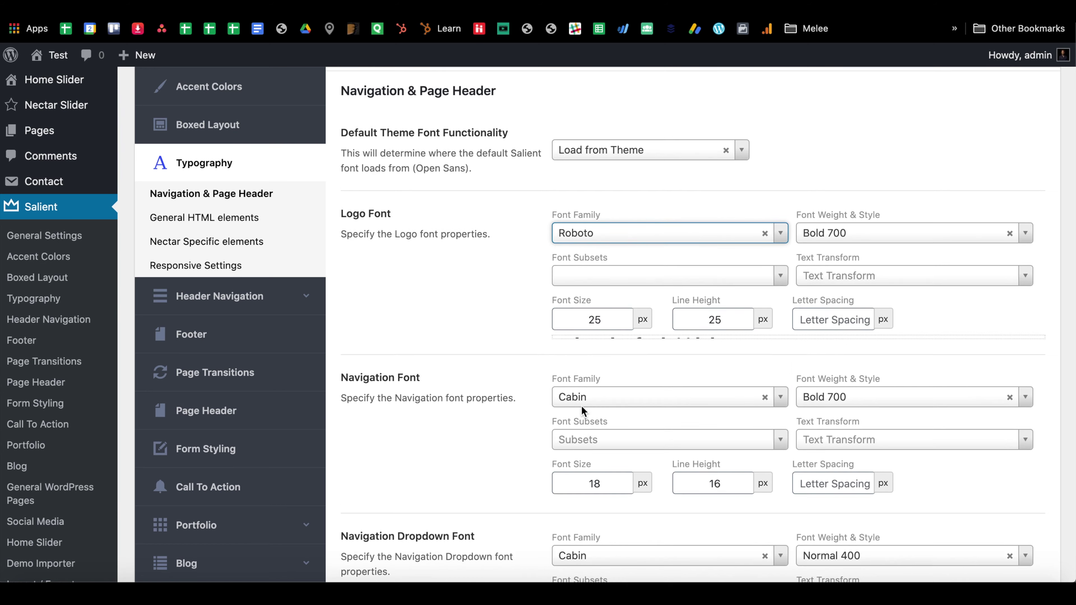
pyautogui.scroll(-2, 459, 296)
pyautogui.click(625, 140)
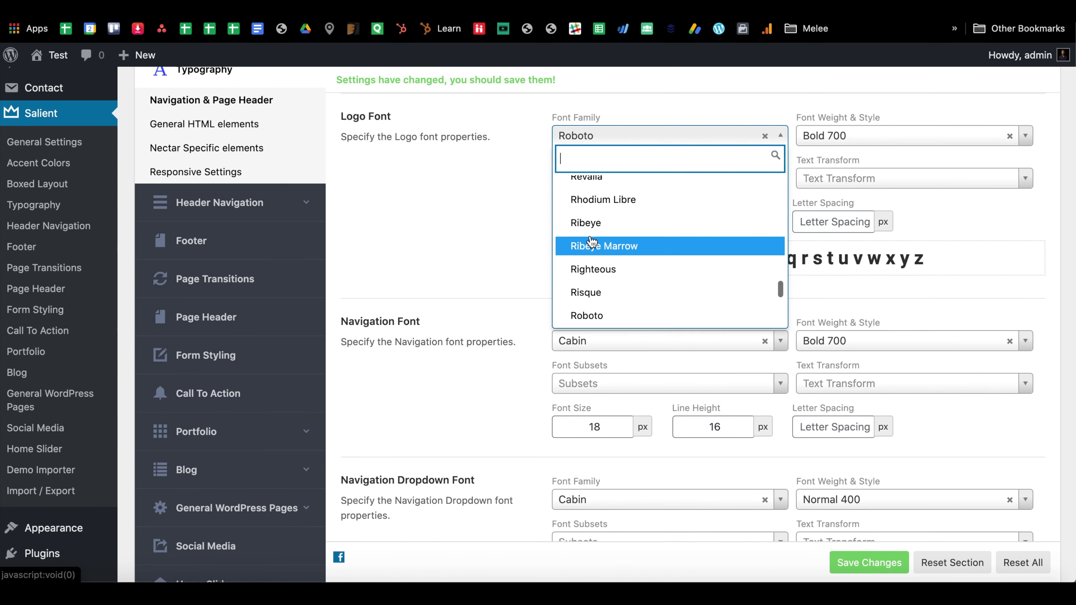
pyautogui.write('mont')
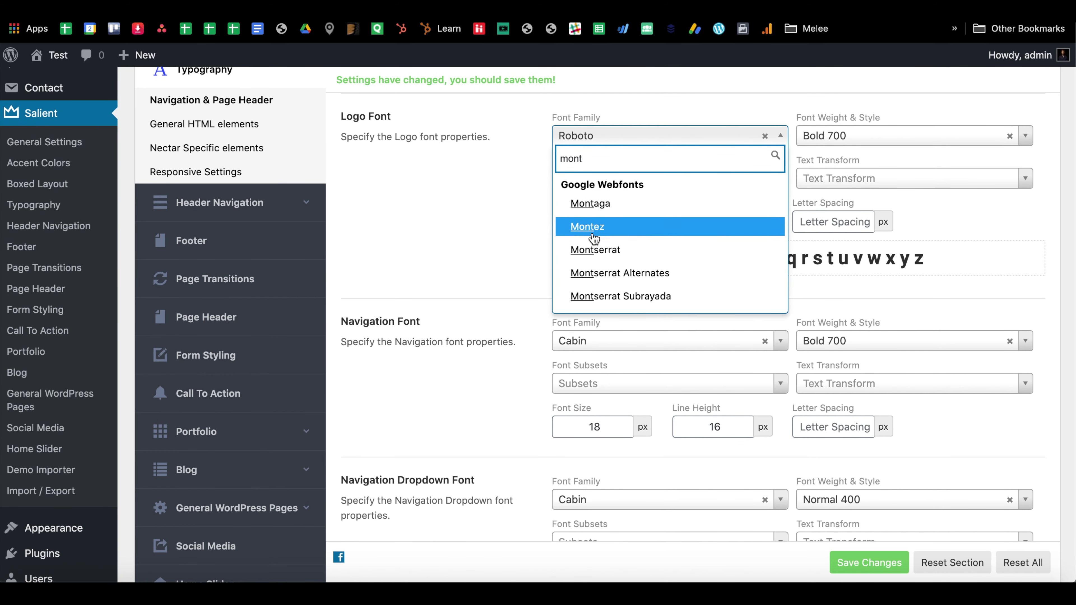
pyautogui.click(594, 249)
pyautogui.click(501, 216)
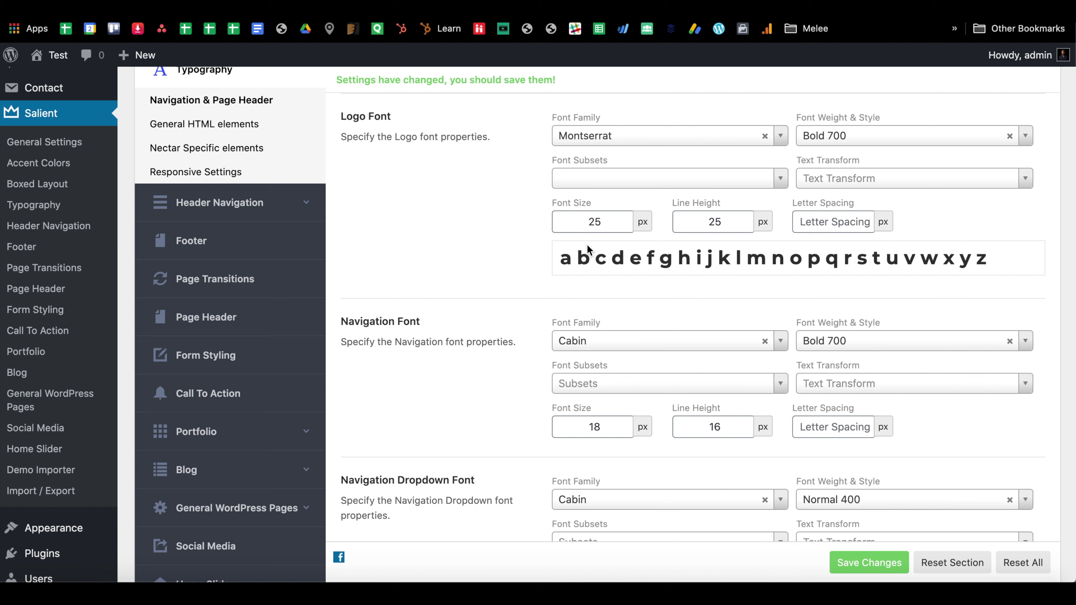
pyautogui.click(579, 226)
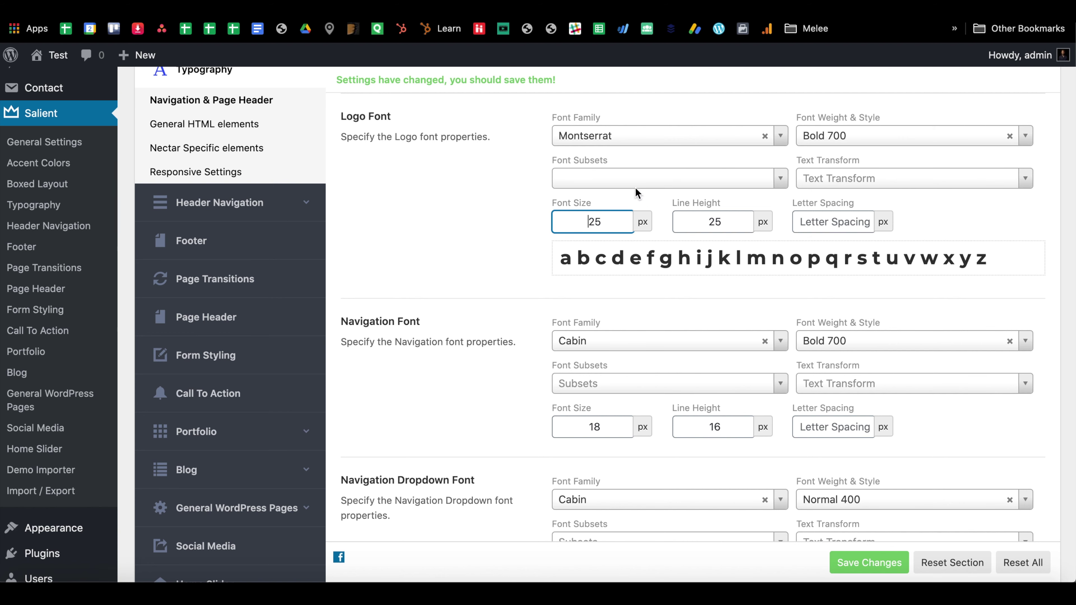
pyautogui.scroll(5, 600, 166)
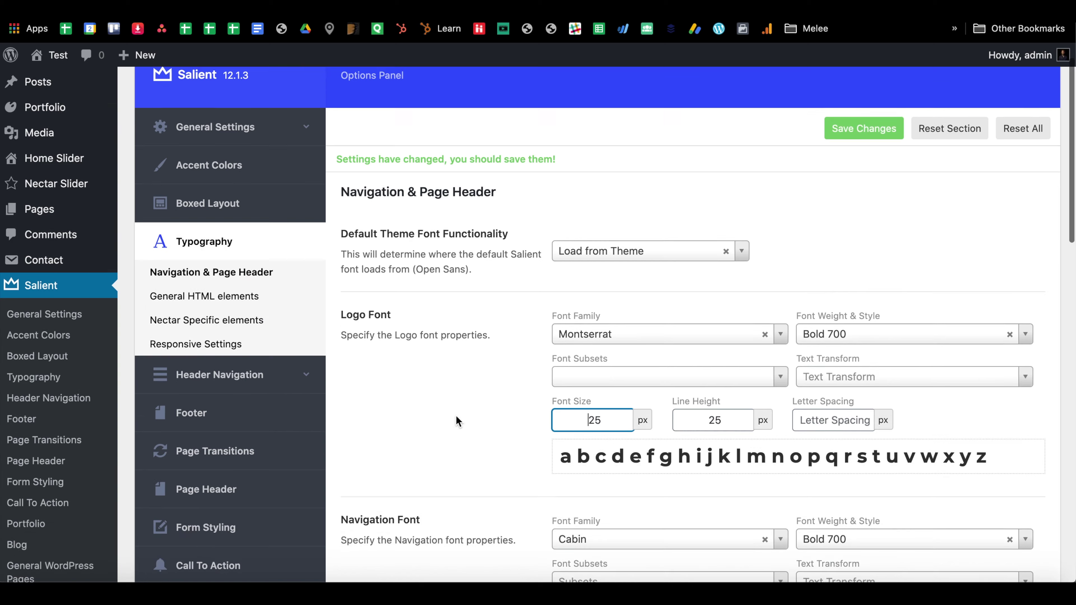
# - Open the General HTML elements font settings for body and headings
pyautogui.scroll(-10, 456, 415)
pyautogui.scroll(10, 152, 317)
pyautogui.click(175, 338)
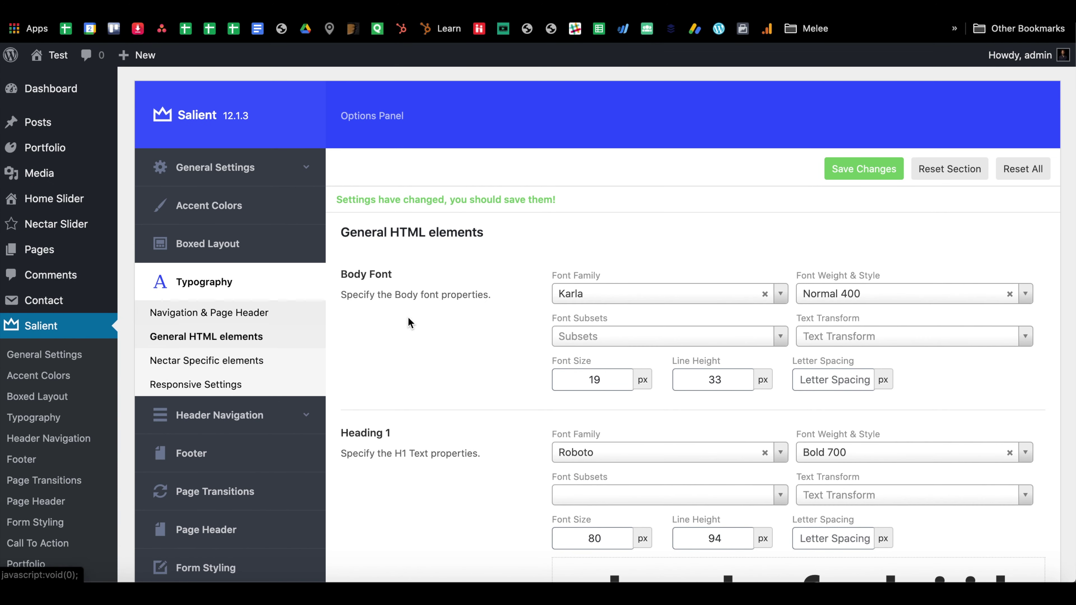
pyautogui.scroll(-3, 520, 300)
pyautogui.scroll(-15, 439, 325)
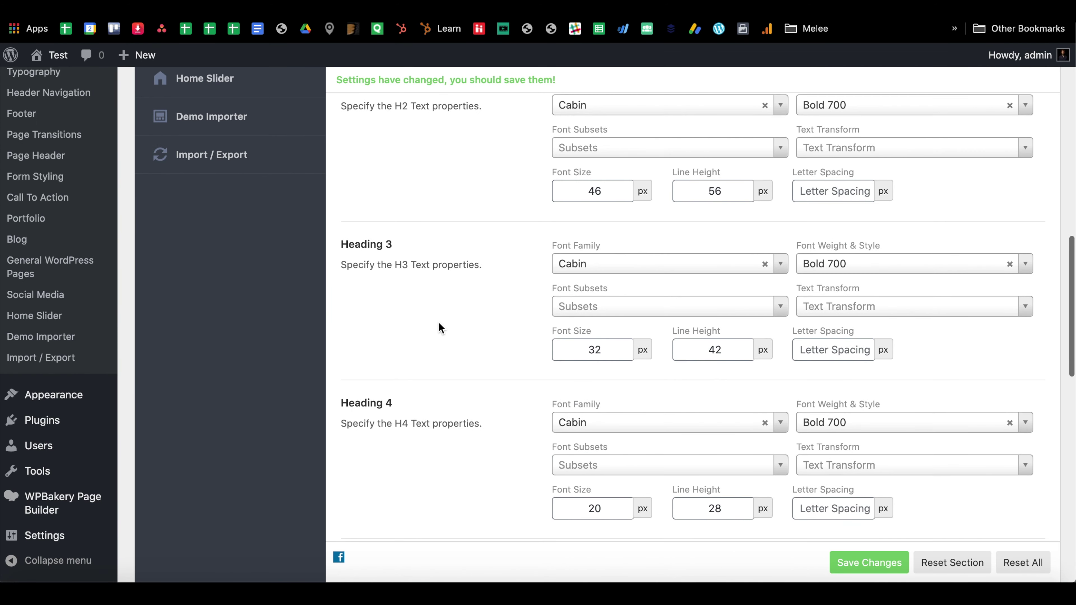
pyautogui.scroll(12, 439, 322)
pyautogui.scroll(-15, 439, 325)
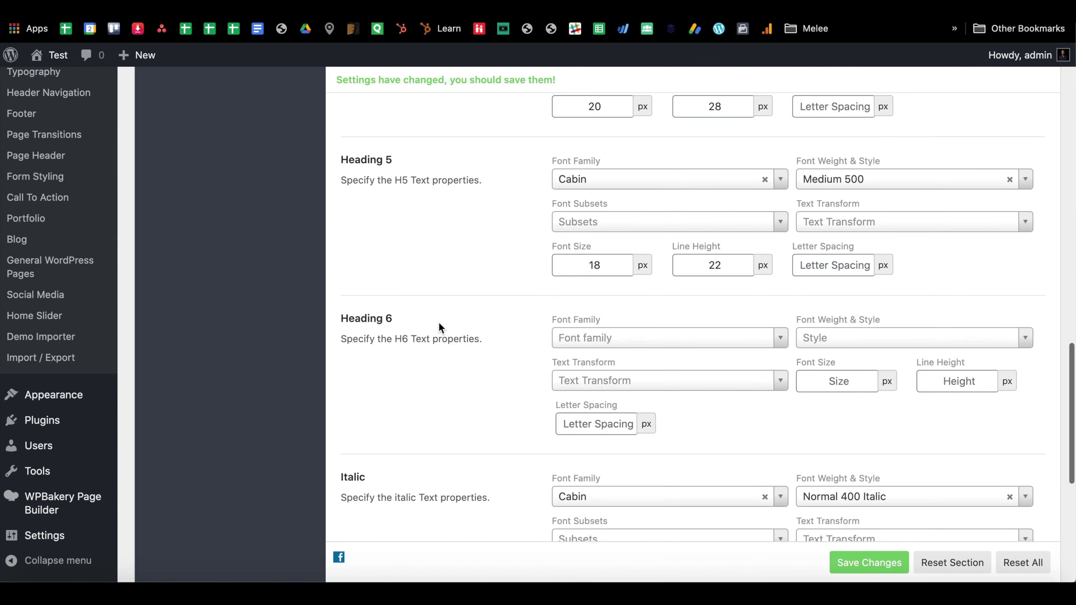
pyautogui.scroll(18, 439, 325)
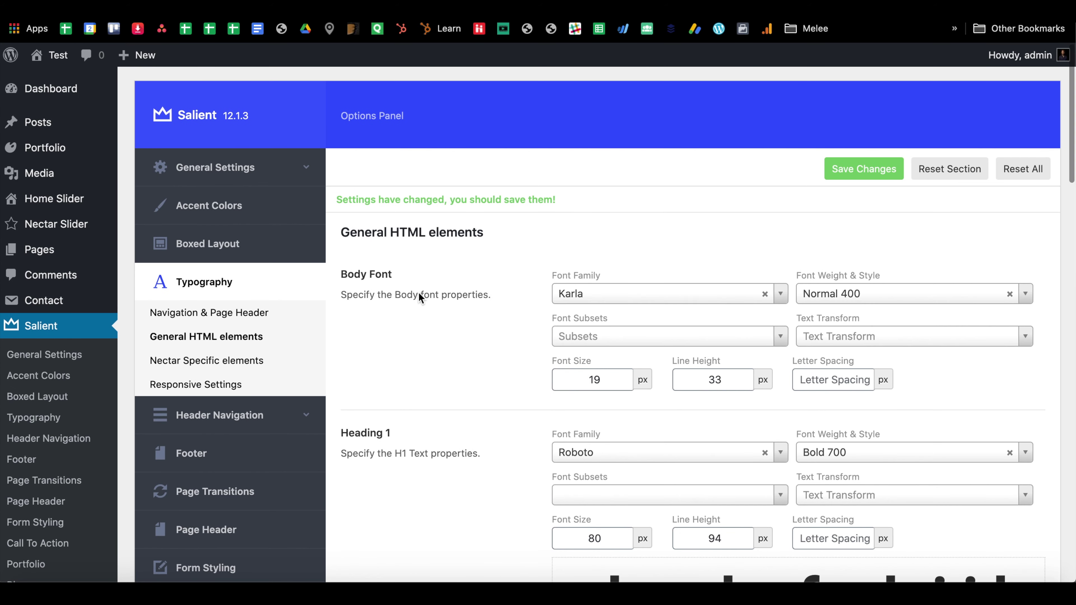
pyautogui.scroll(-2, 442, 324)
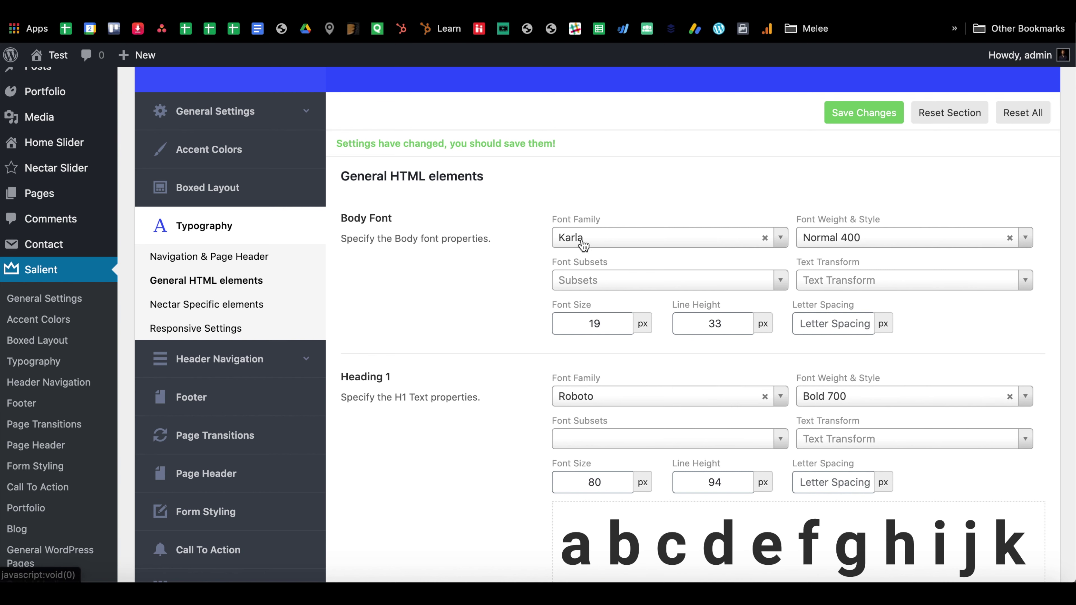
# - Set the Body Font family to Garamond after unmatched 'times' and 'im' searches
pyautogui.click(576, 238)
pyautogui.write('times')
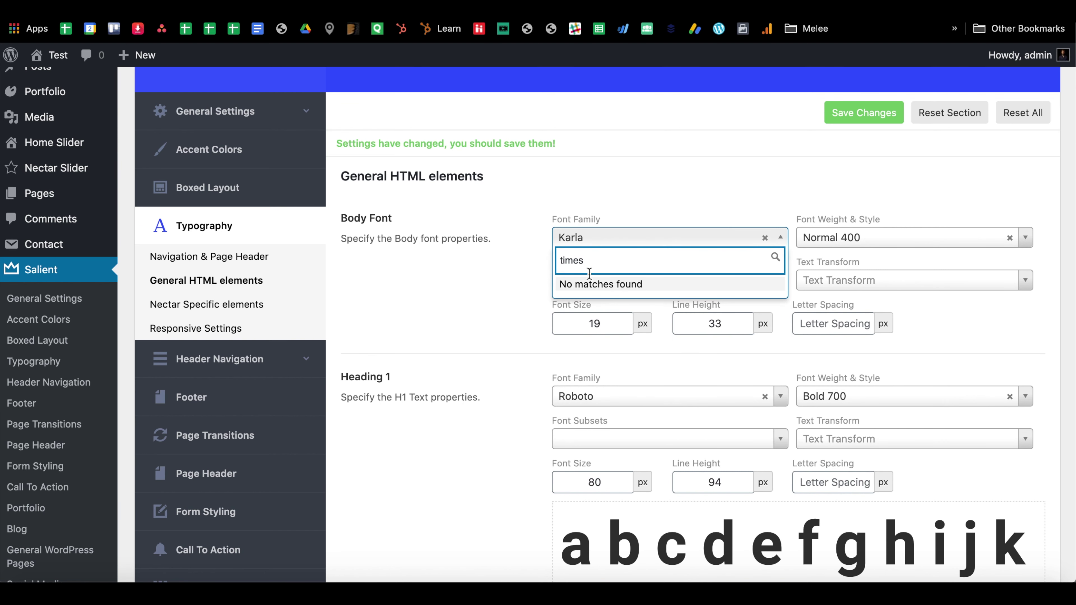
pyautogui.press('BackSpace')
pyautogui.press('BackSpace')
pyautogui.press('BackSpace')
pyautogui.press('BackSpace')
pyautogui.press('BackSpace')
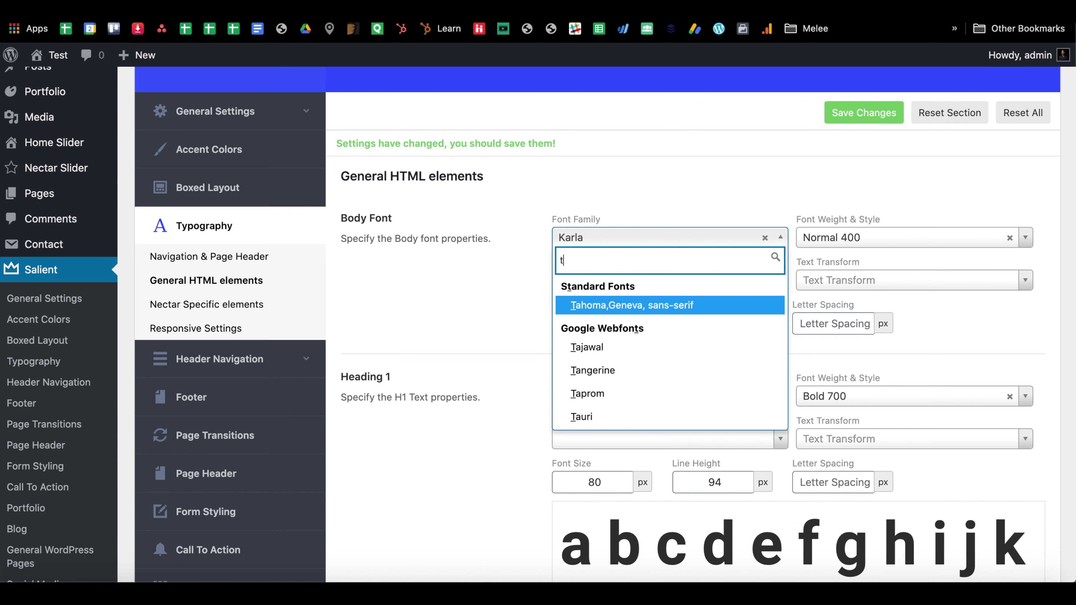
pyautogui.write('im')
pyautogui.press('BackSpace')
pyautogui.press('BackSpace')
pyautogui.press('BackSpace')
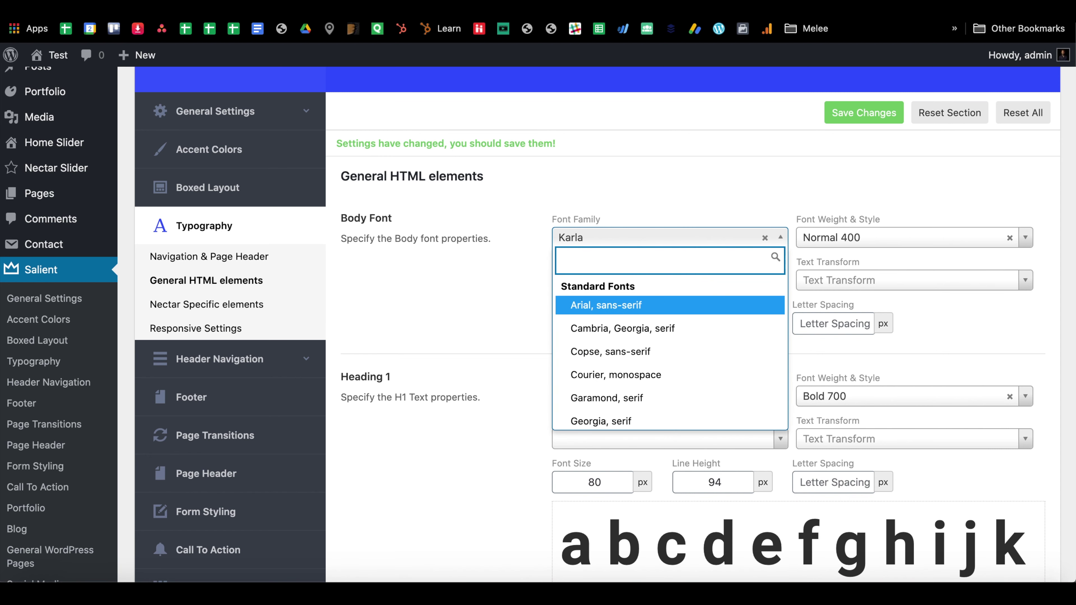
pyautogui.scroll(-1, 685, 396)
pyautogui.click(661, 373)
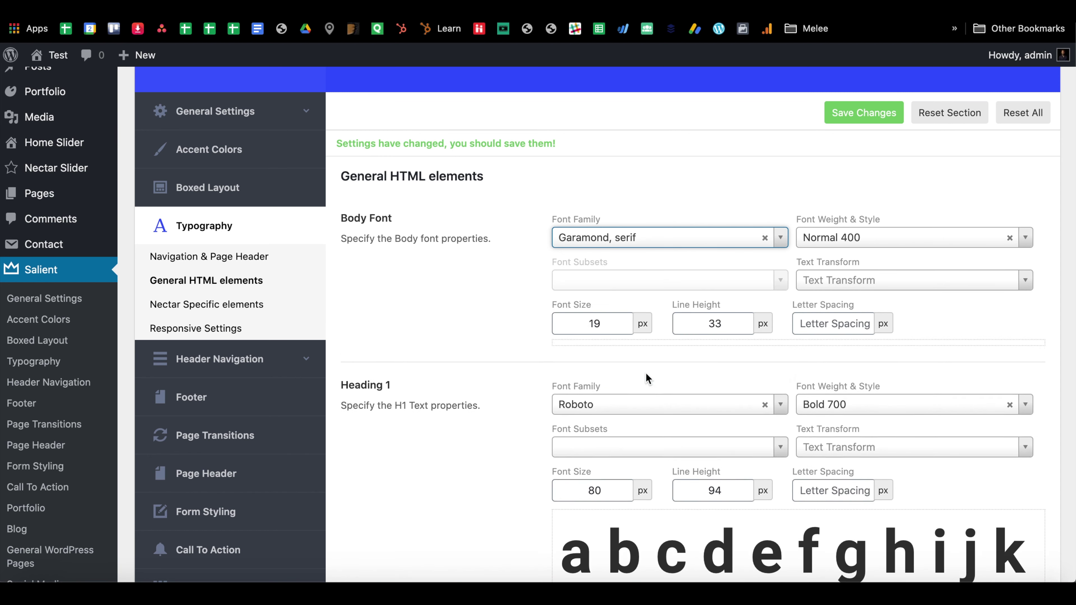
pyautogui.scroll(-6, 501, 314)
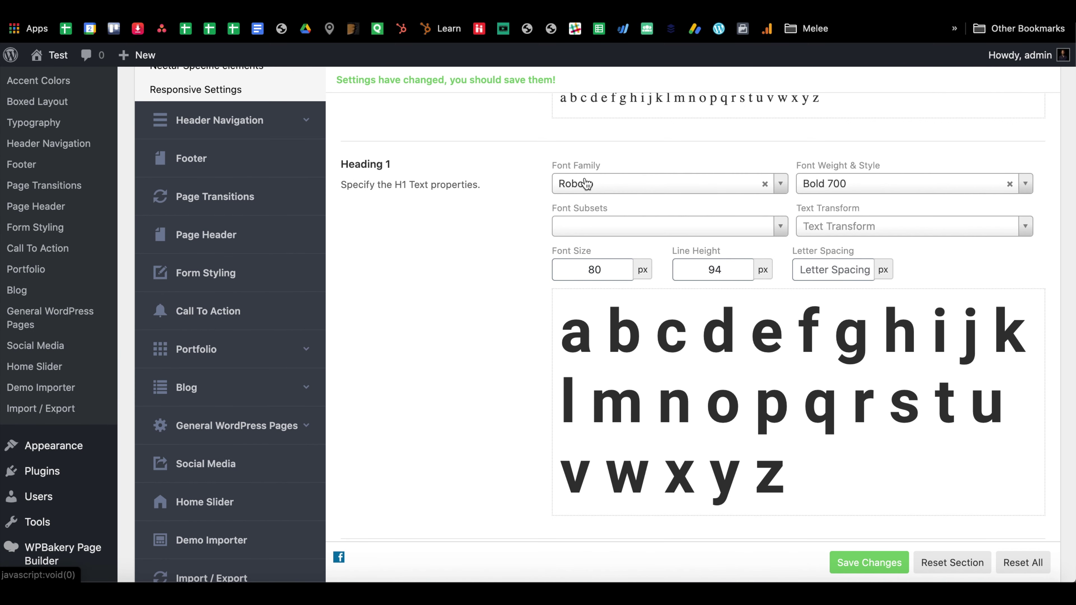
# - Set Heading 1 to Montserrat and save the typography changes
pyautogui.click(583, 183)
pyautogui.write('mont')
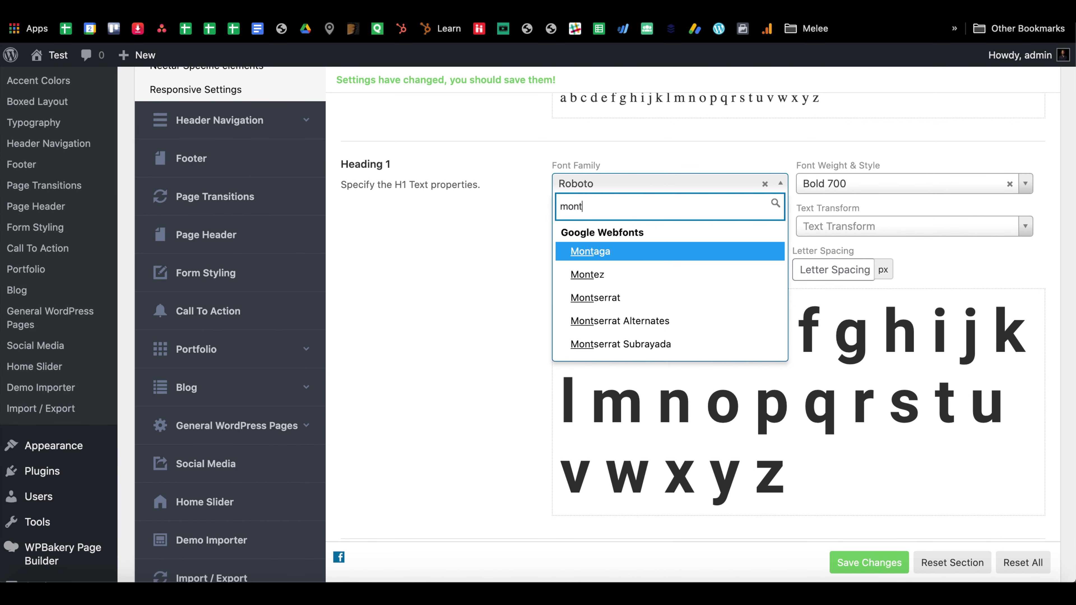
pyautogui.click(604, 296)
pyautogui.scroll(6, 720, 296)
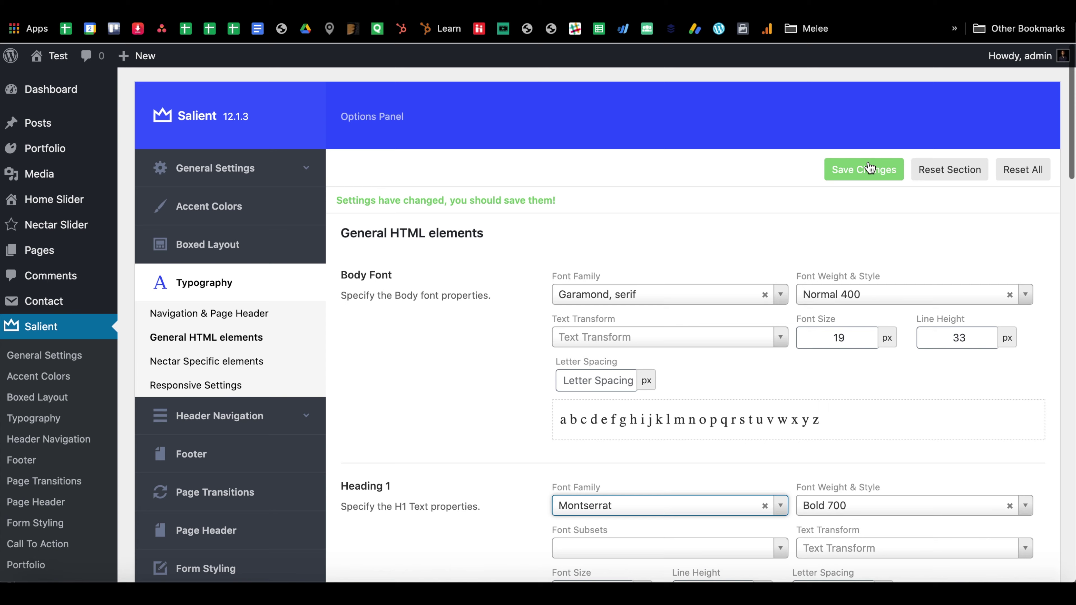
pyautogui.click(873, 170)
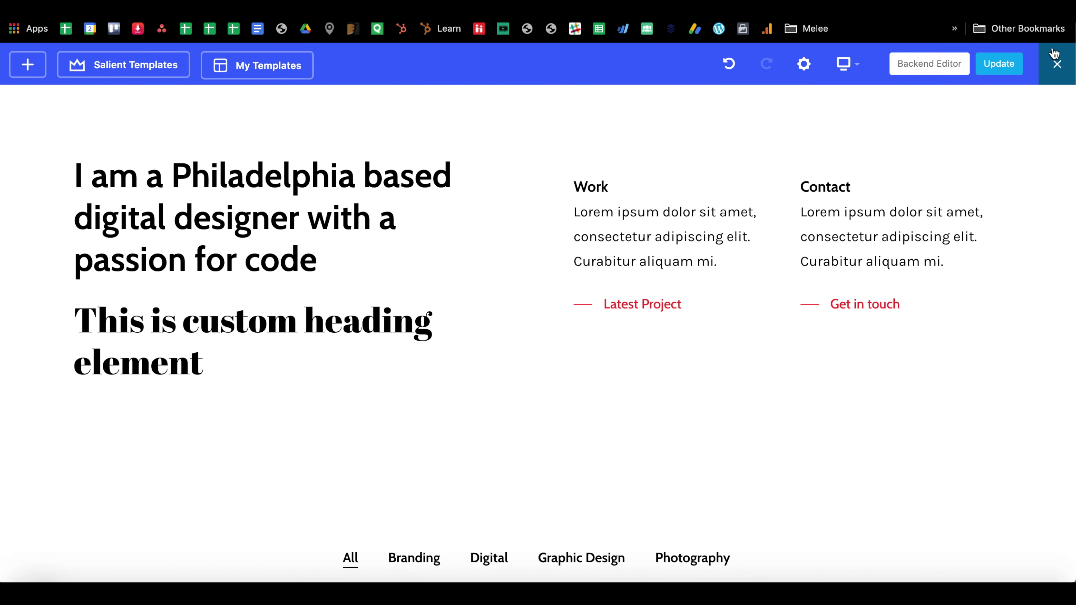
# - Exit the page builder, confirming Leave in Chrome's dialog, and view the live page
pyautogui.click(1057, 64)
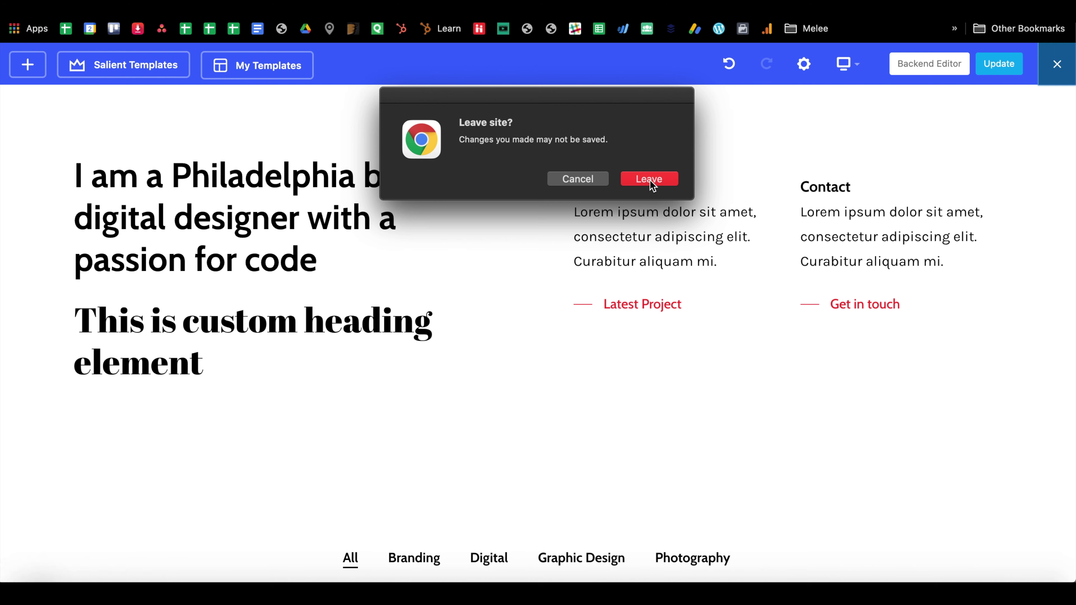
pyautogui.click(650, 179)
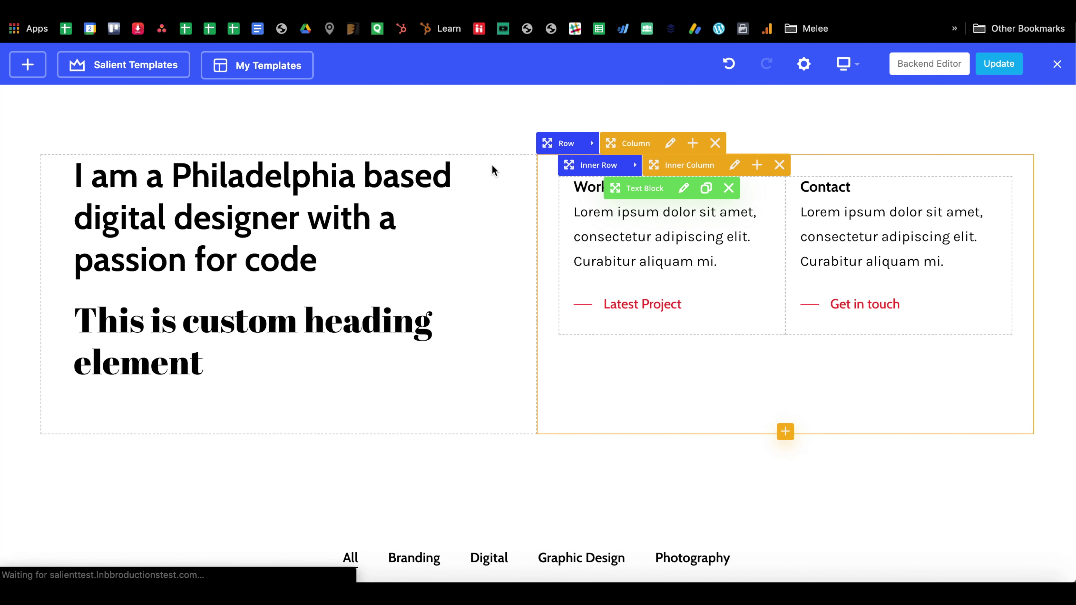
pyautogui.scroll(-10, 293, 245)
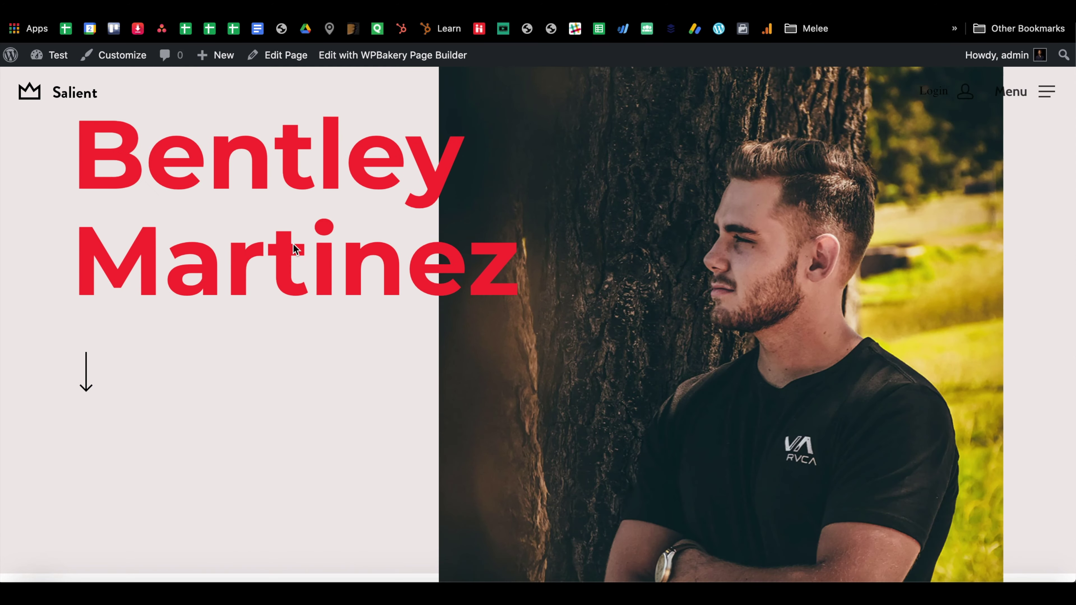
pyautogui.scroll(10, 296, 250)
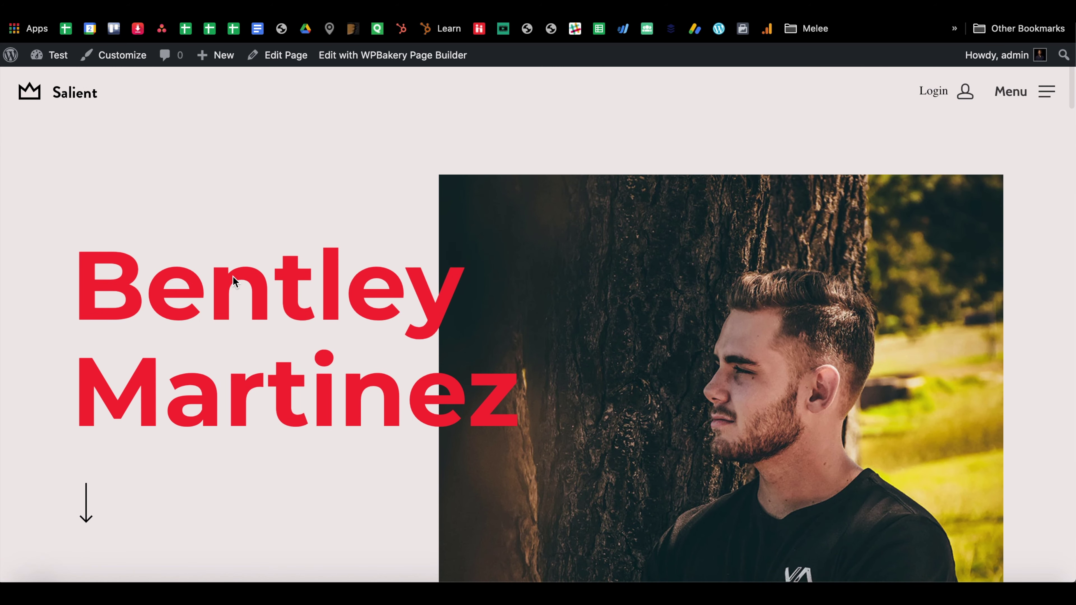
# - Inspect the hero heading with DevTools' element picker, then close DevTools
pyautogui.rightClick(233, 274)
pyautogui.click(259, 382)
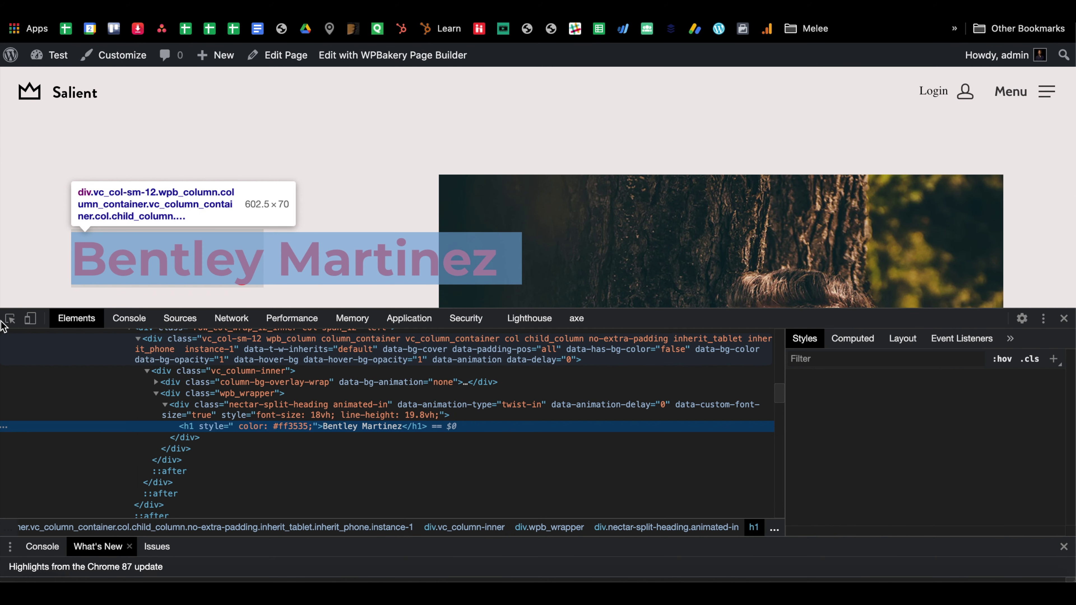
pyautogui.click(10, 318)
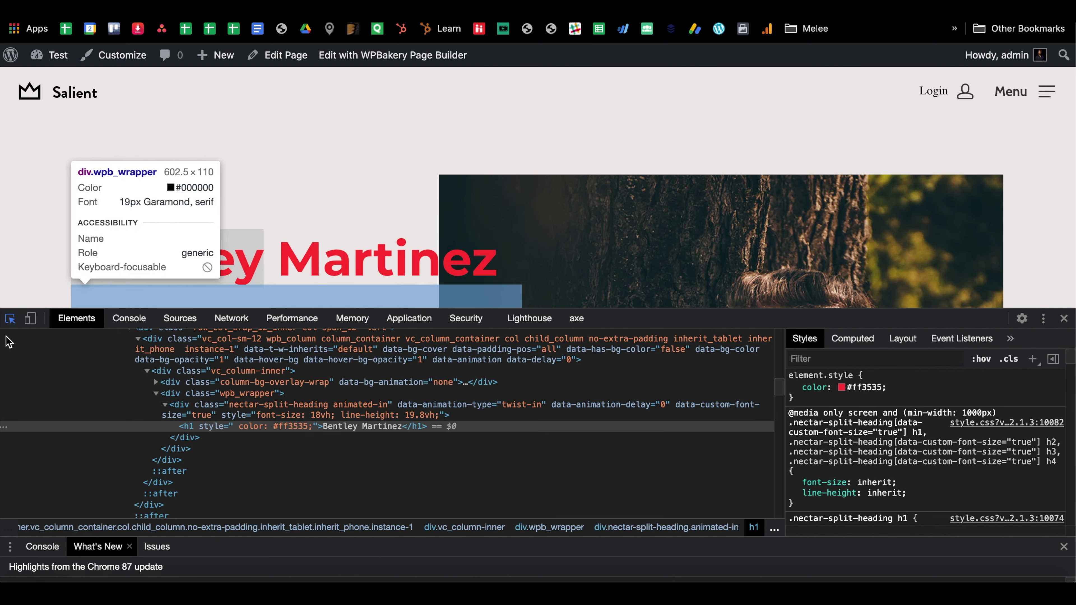
pyautogui.click(9, 319)
pyautogui.click(1064, 319)
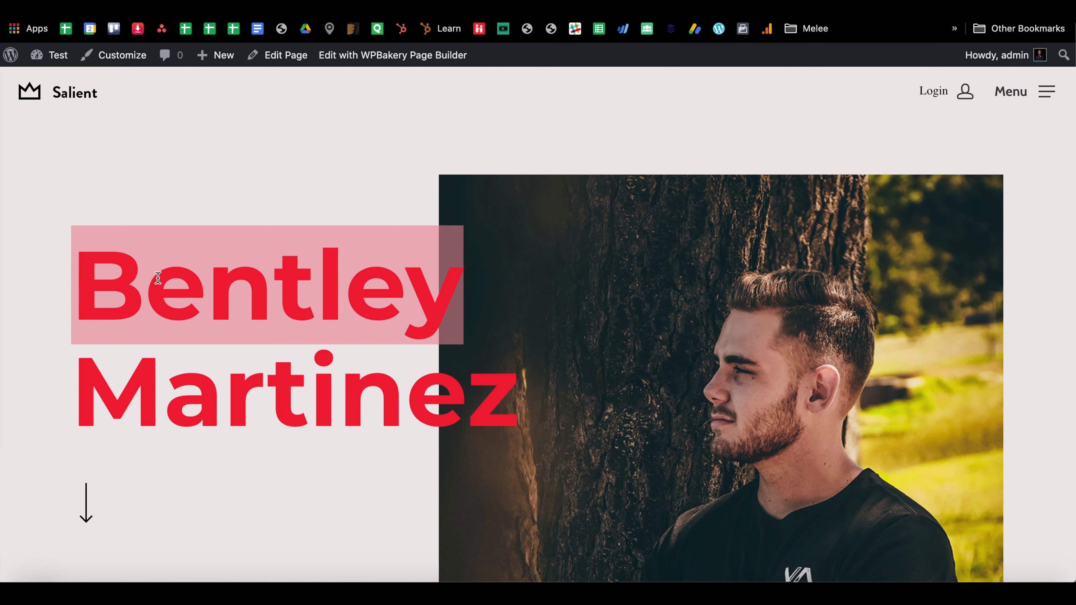
pyautogui.scroll(-10, 131, 277)
pyautogui.scroll(-10, 558, 302)
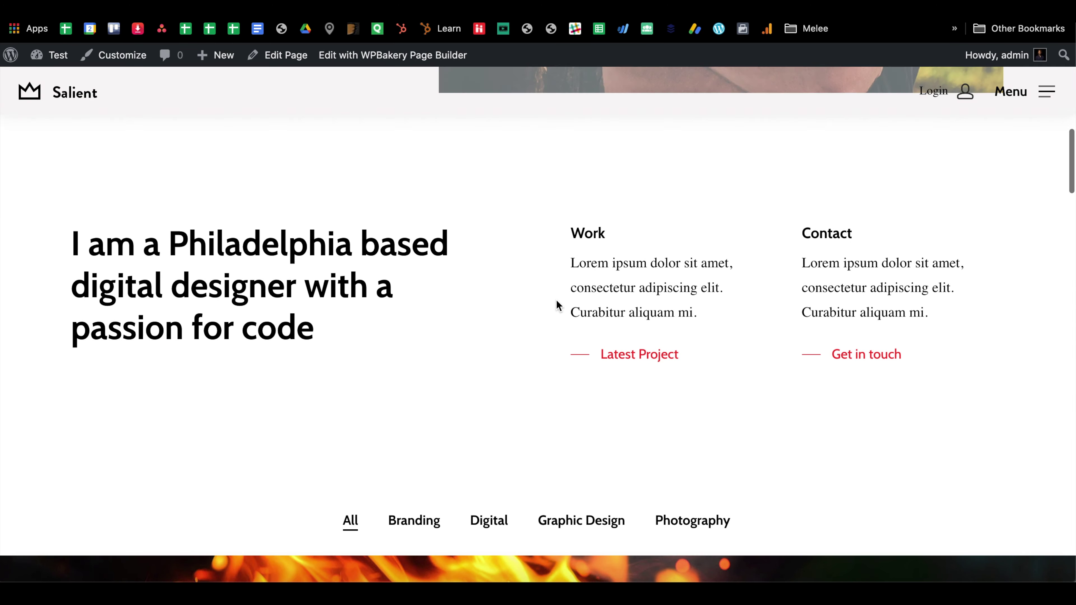
pyautogui.moveTo(579, 264); pyautogui.dragTo(704, 315)
pyautogui.click(610, 258)
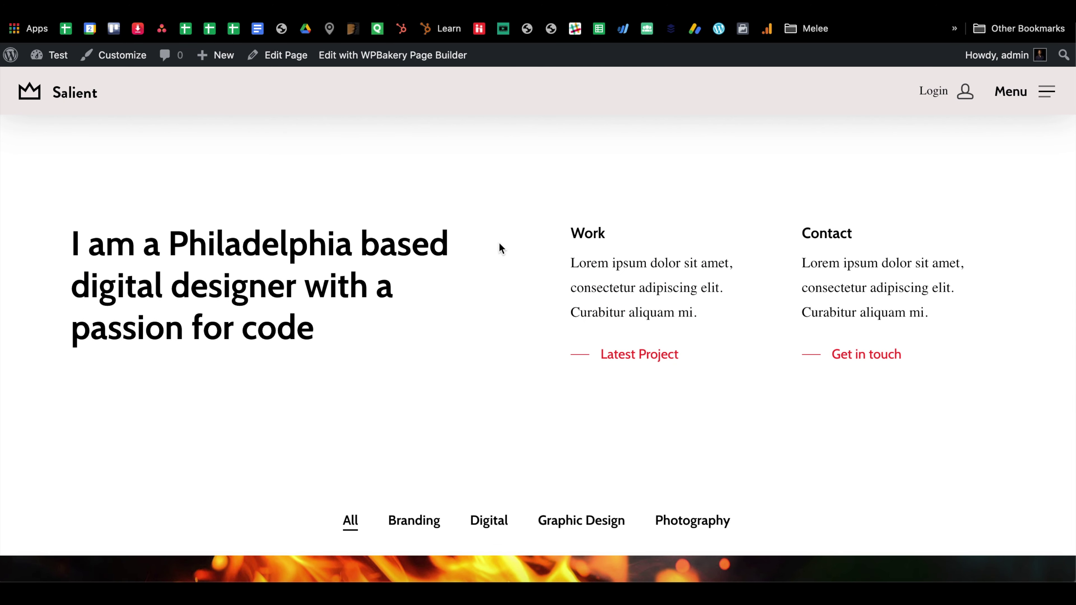
pyautogui.scroll(10, 503, 250)
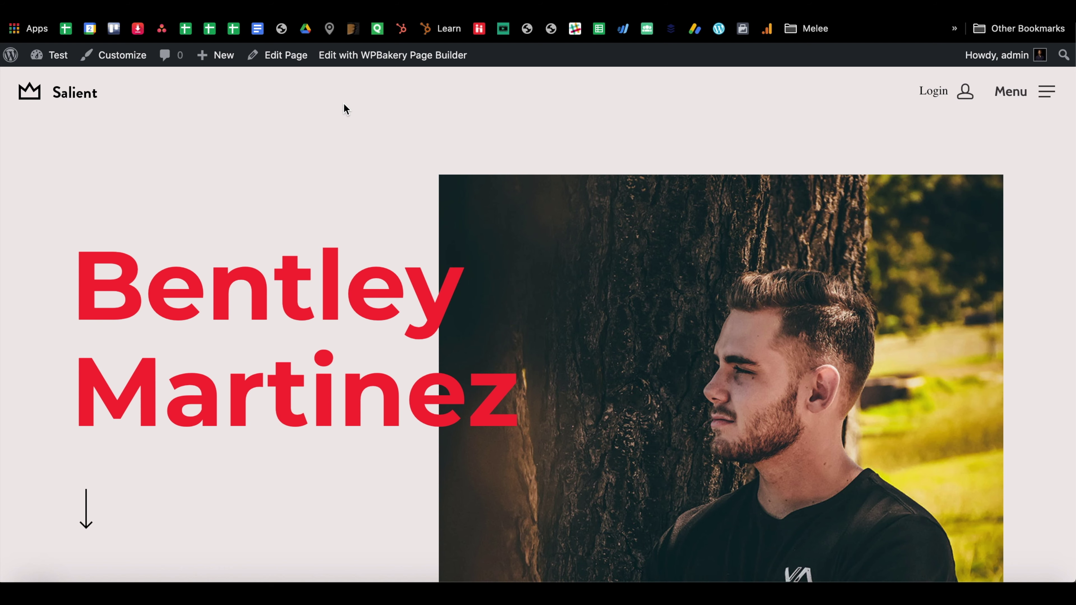
# - Pick the hero h1 in DevTools, confirm its font-family is Montserrat, then close DevTools
pyautogui.scroll(-3, 309, 223)
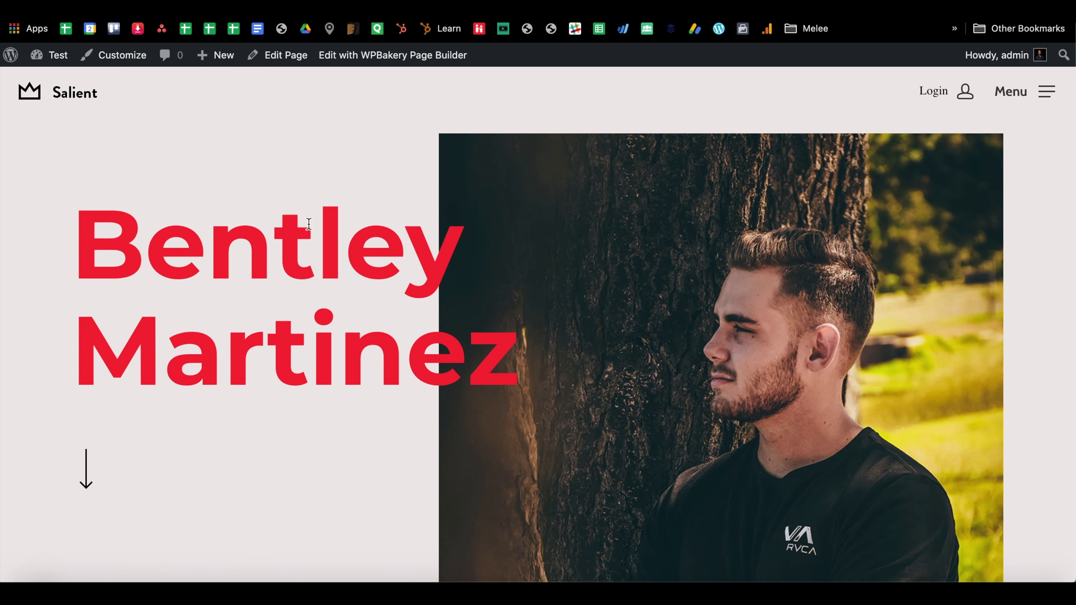
pyautogui.rightClick(312, 208)
pyautogui.click(347, 315)
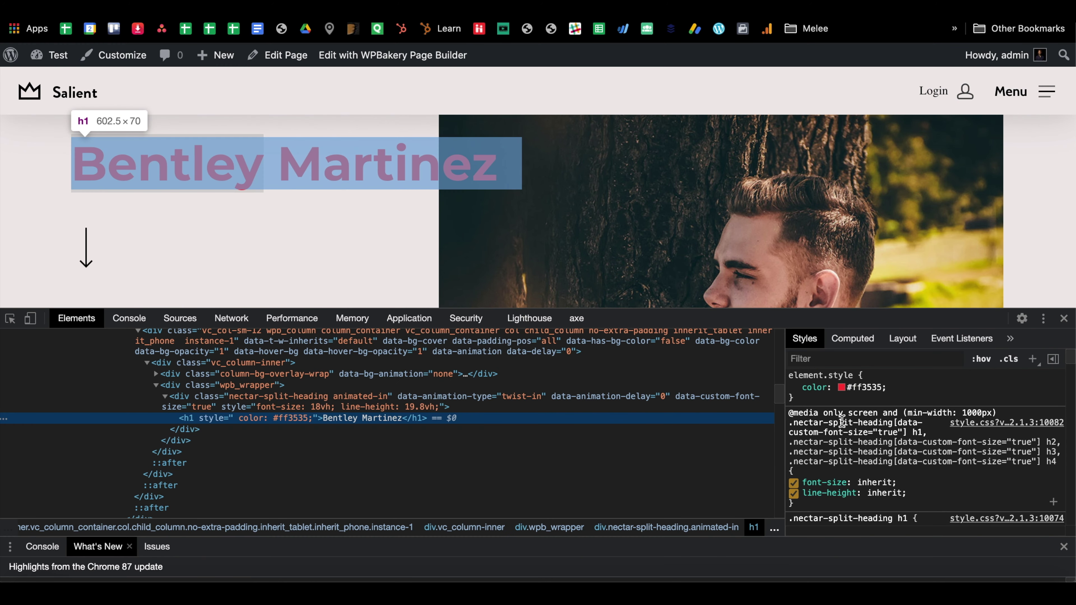
pyautogui.click(10, 319)
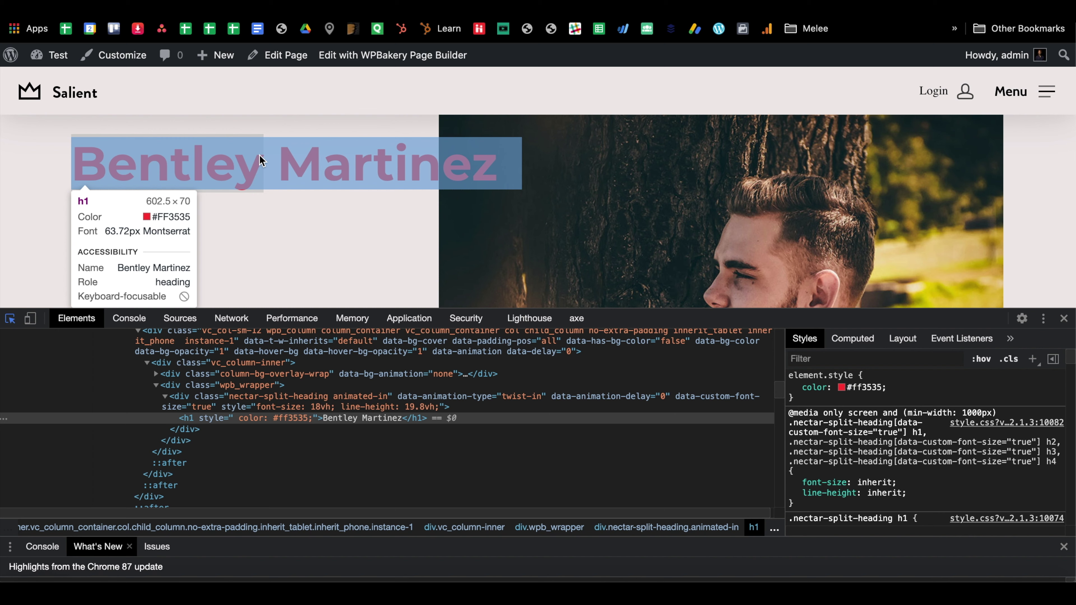
pyautogui.click(342, 156)
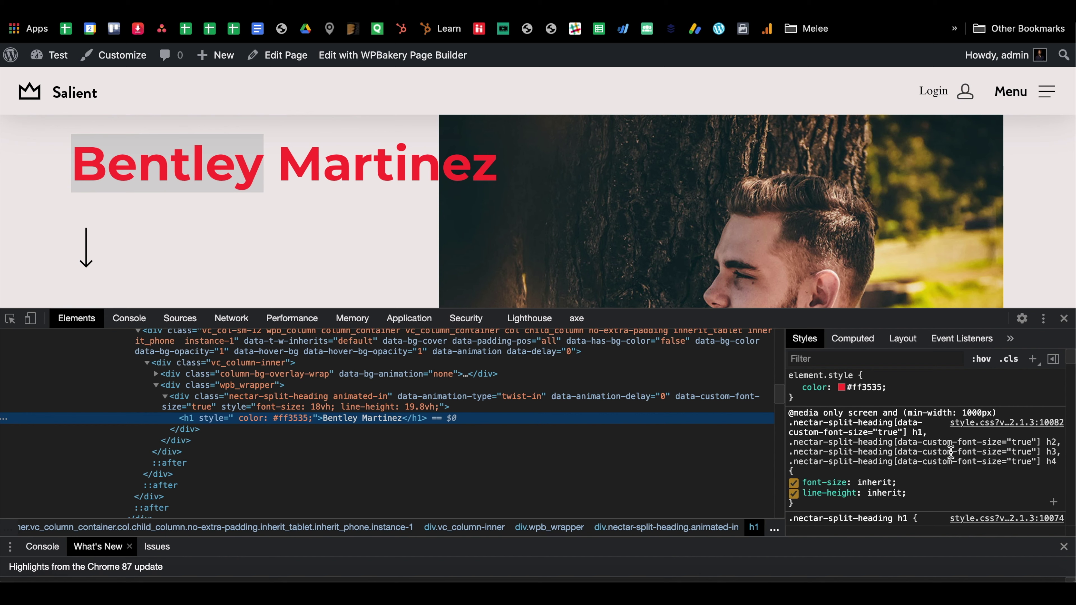
pyautogui.scroll(-4, 951, 451)
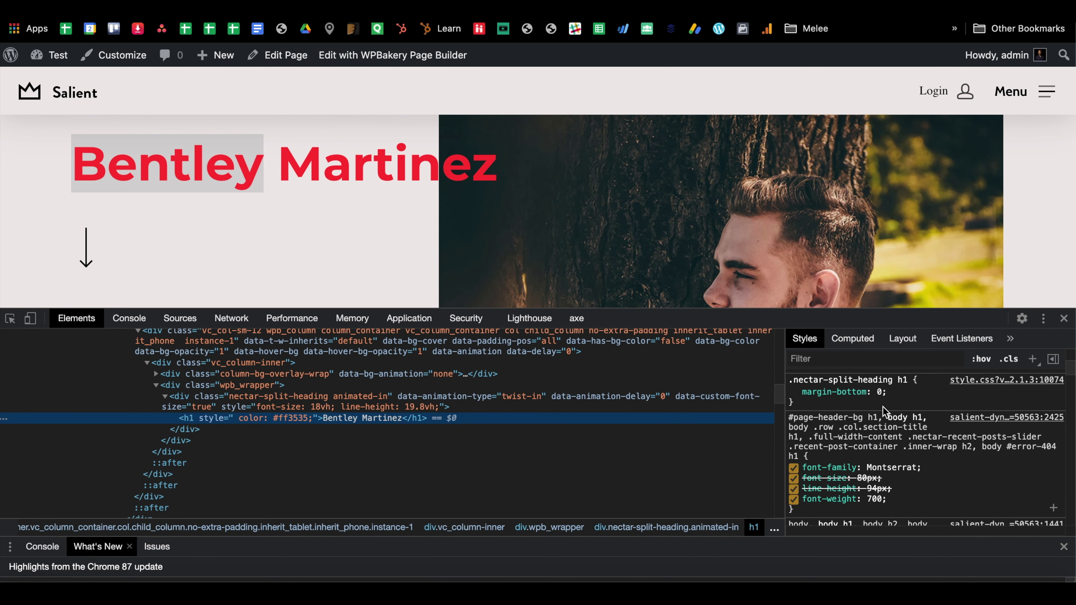
pyautogui.scroll(1, 877, 414)
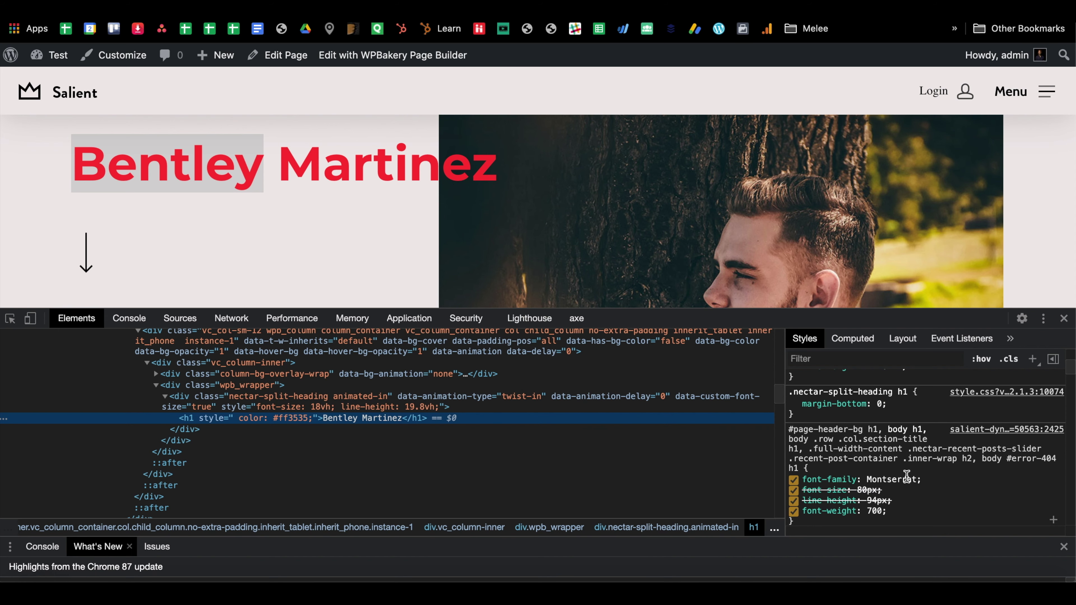
pyautogui.scroll(-5, 855, 472)
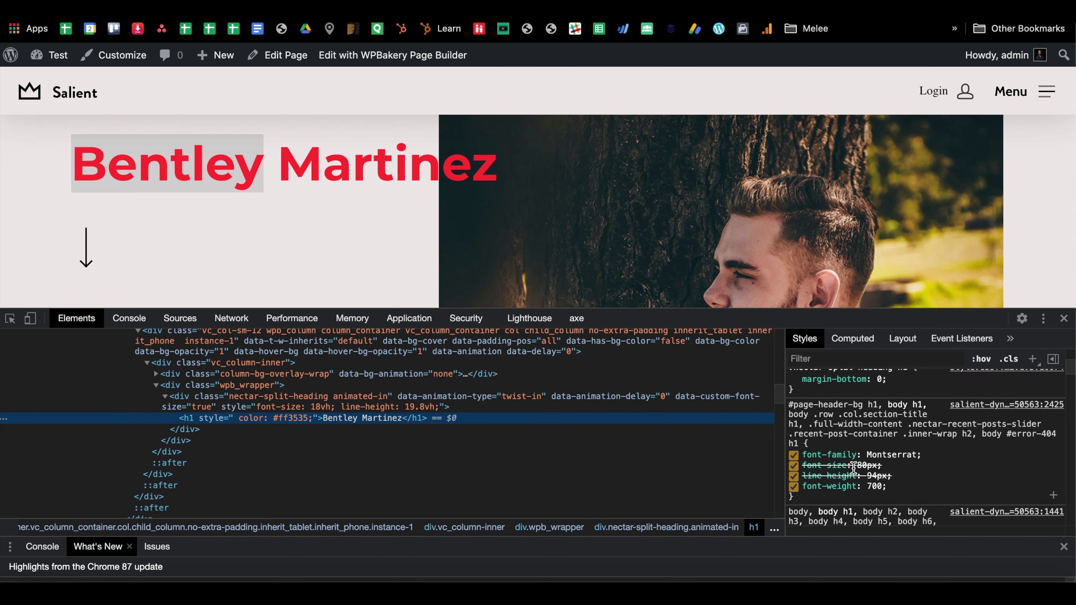
pyautogui.scroll(2, 854, 472)
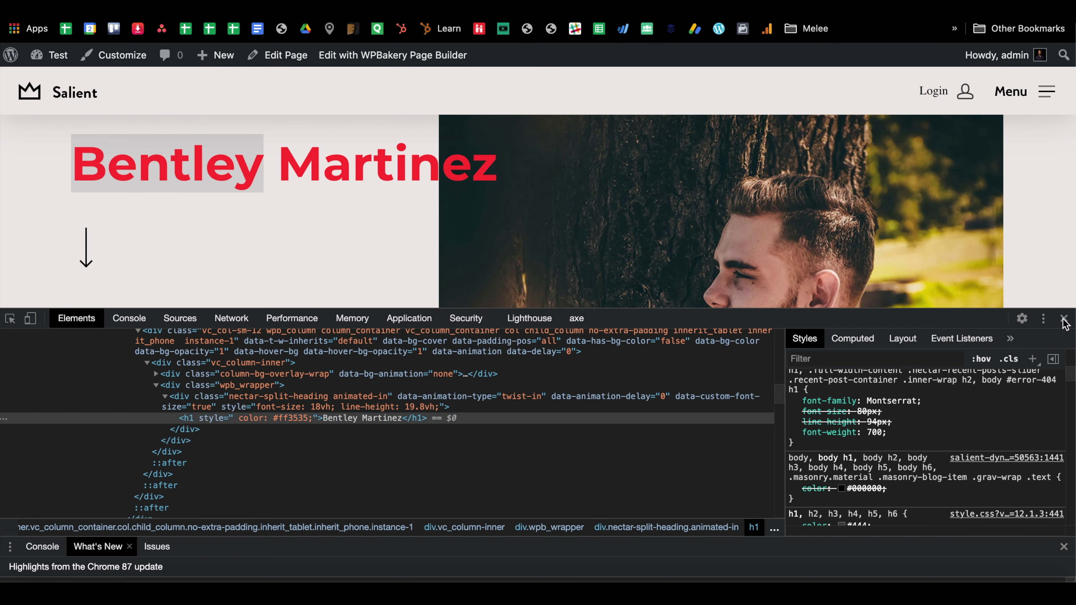
pyautogui.click(1064, 319)
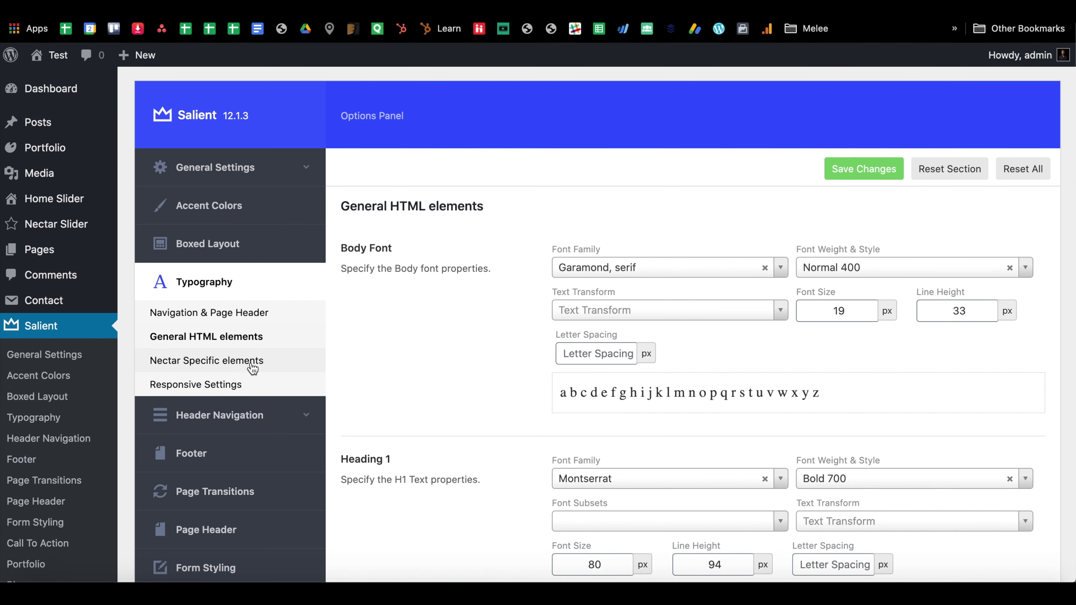
# - Toggle Custom Responsive Headings on and back off, then view Nectar Specific elements settings
pyautogui.click(247, 381)
pyautogui.click(574, 271)
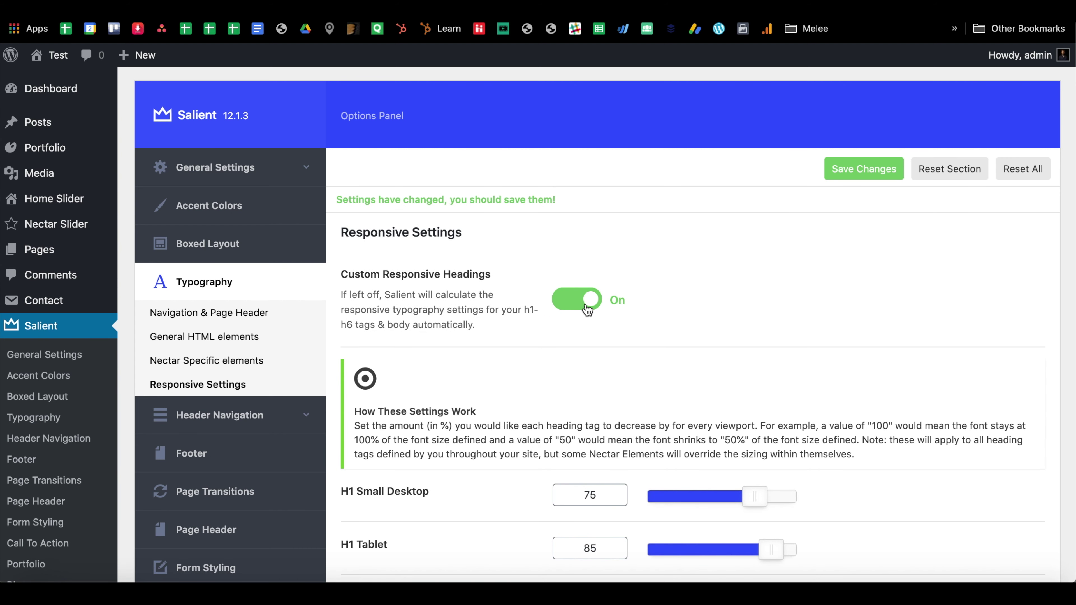
pyautogui.click(565, 300)
pyautogui.click(228, 361)
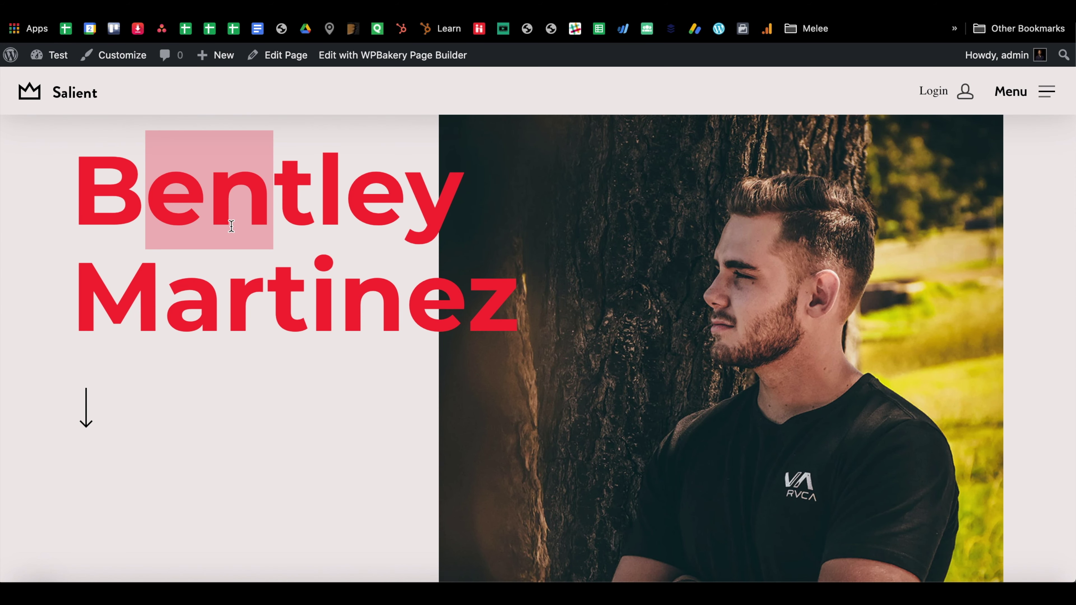
pyautogui.scroll(-5, 230, 226)
pyautogui.scroll(10, 230, 225)
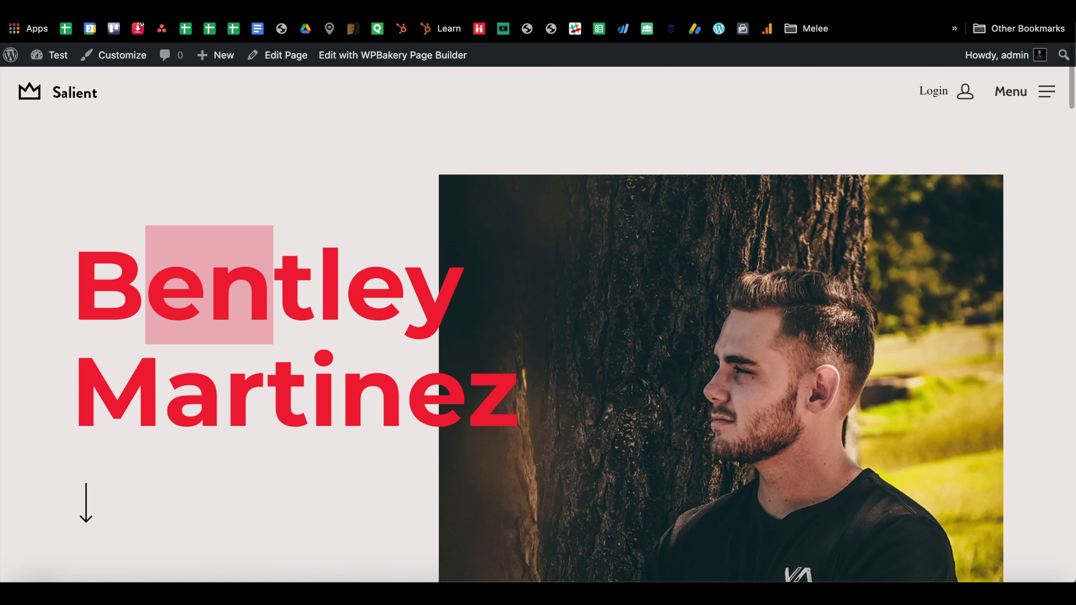